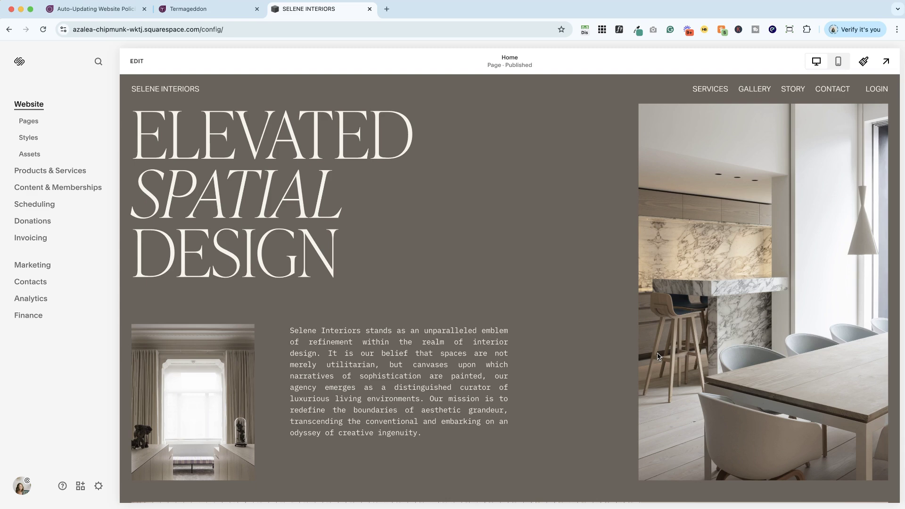
Enter edit mode on the home page and open the site footer for editing
scroll(617, 351, "down", 15)
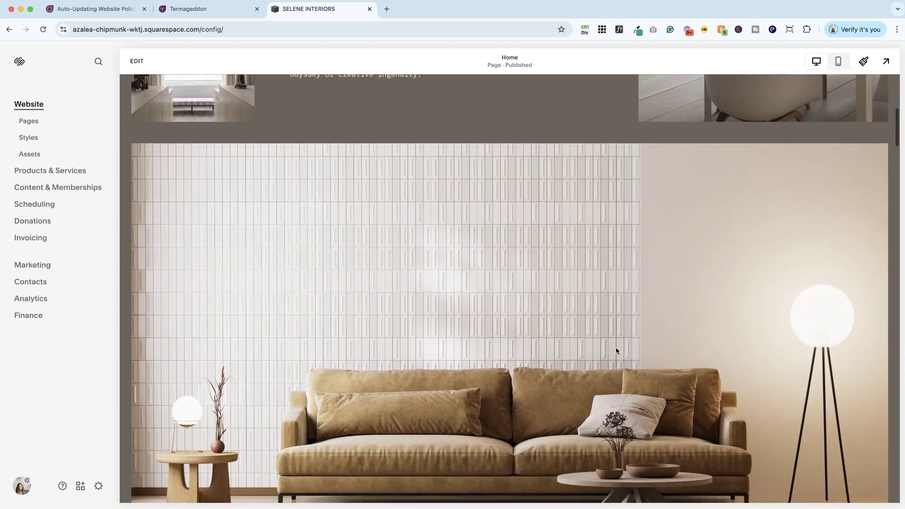
scroll(617, 351, "down", 10)
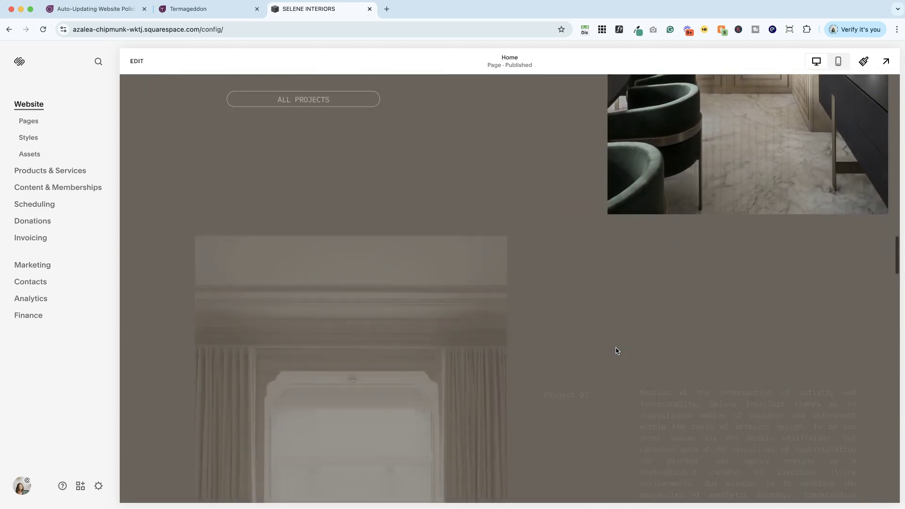
scroll(617, 351, "down", 12)
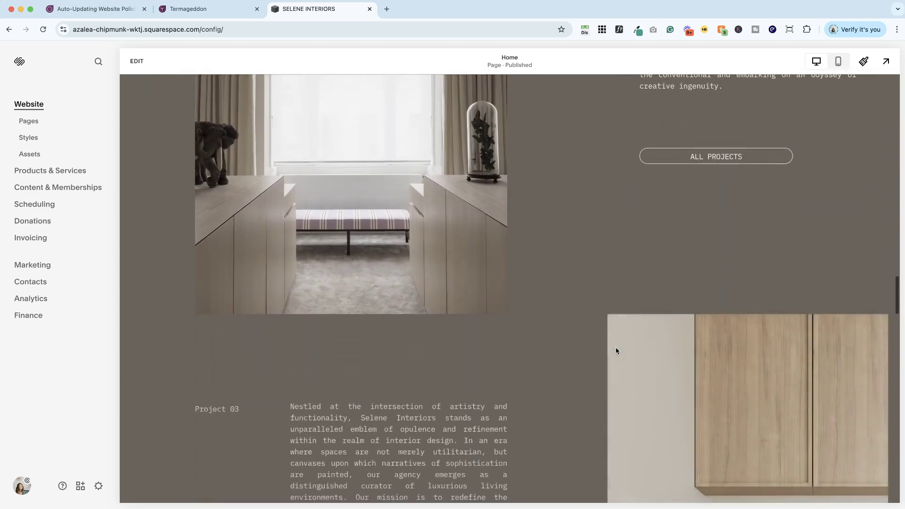
scroll(617, 350, "down", 10)
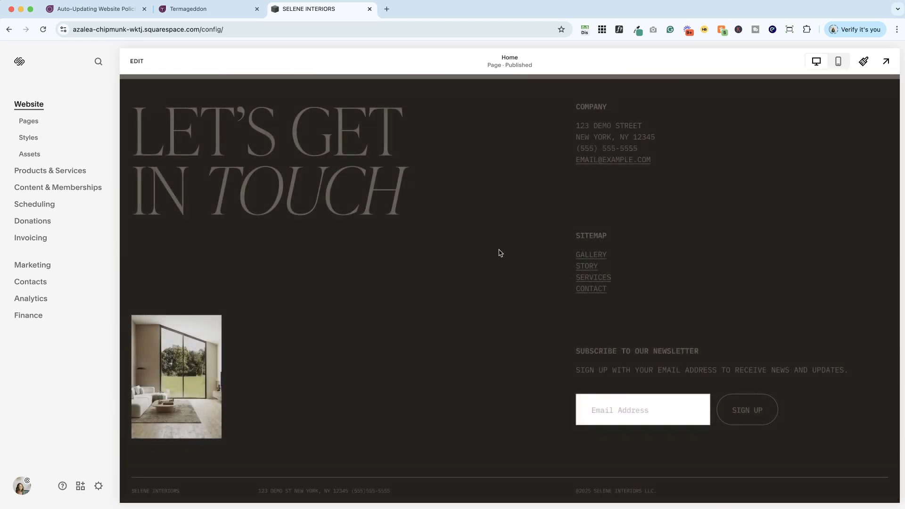
scroll(313, 173, "up", 5)
scroll(568, 182, "down", 5)
left_click(137, 60)
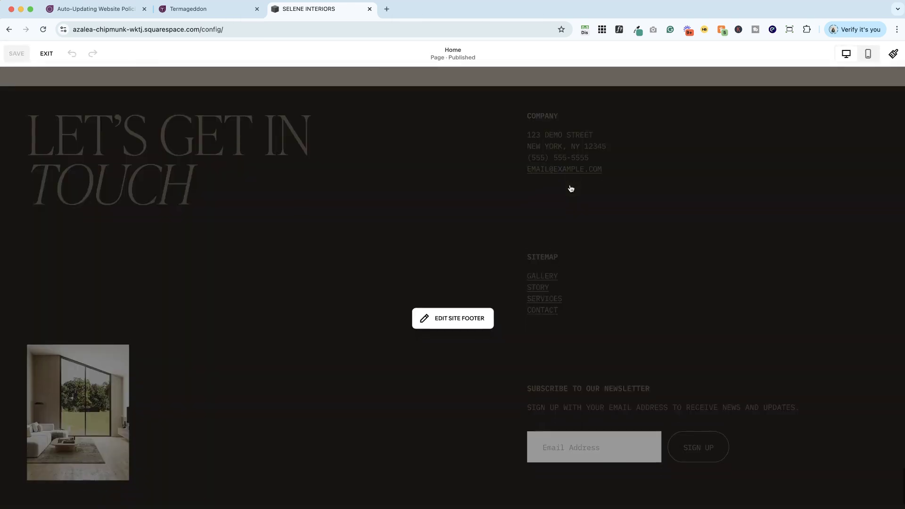
scroll(569, 189, "down", 1)
left_click(460, 270)
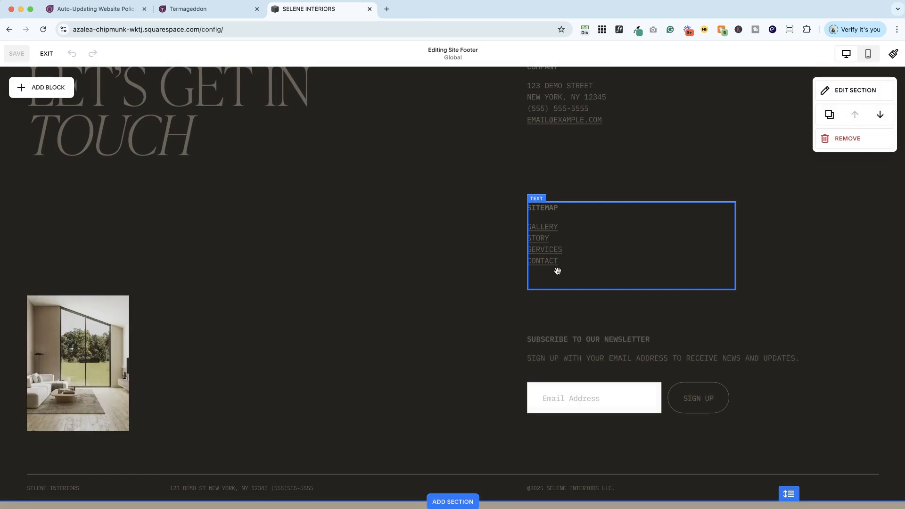
Turn every line of the footer's Sitemap text white
left_click(607, 239)
double_click(606, 239)
left_click(564, 216)
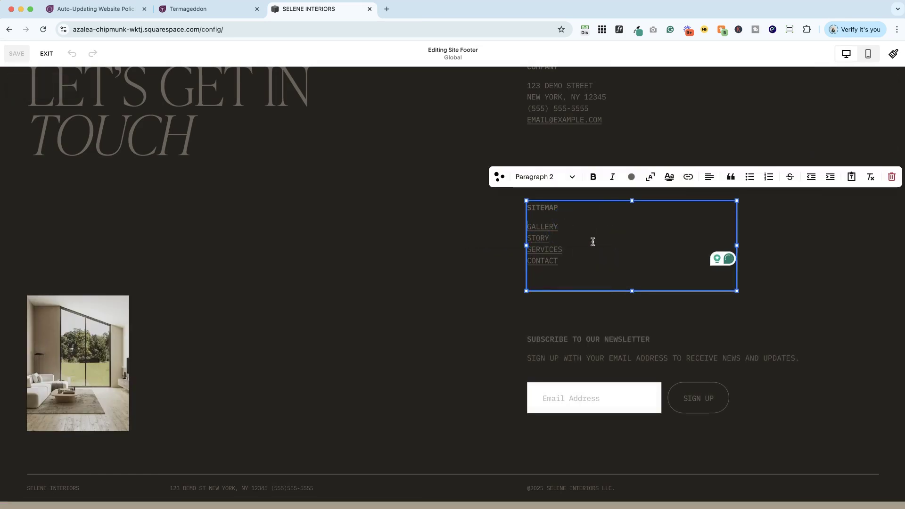
left_click_drag(596, 257, 516, 193)
left_click(632, 177)
left_click(606, 229)
left_click(585, 306)
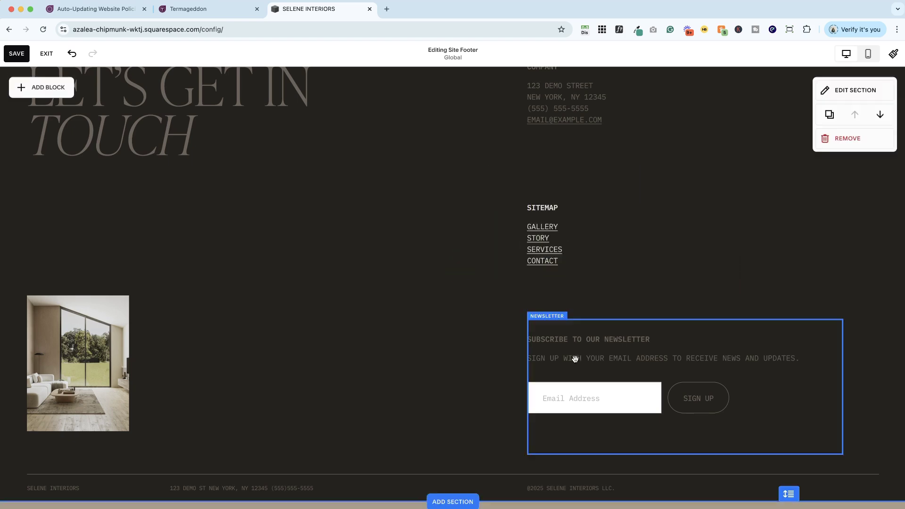
Change the ©2025 Selene Interiors LLC copyright line to a light palette colour
scroll(548, 165, "up", 4)
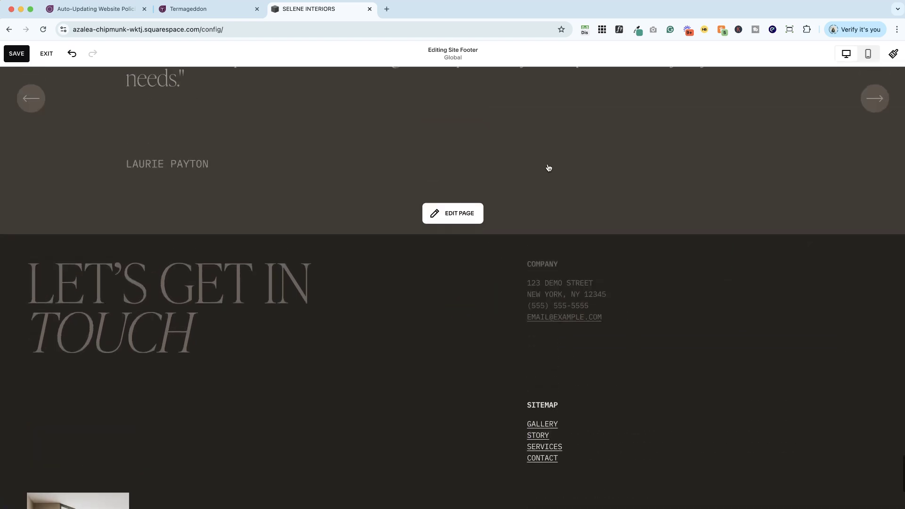
scroll(549, 167, "down", 4)
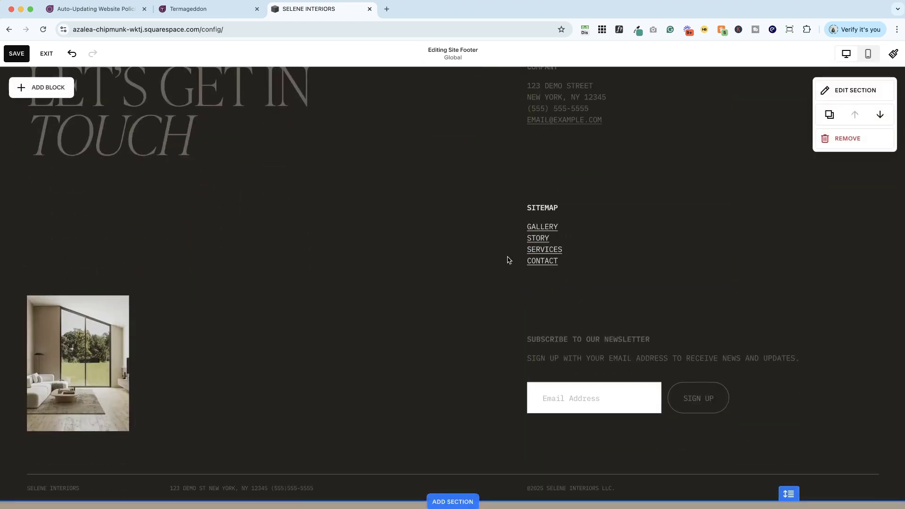
double_click(583, 489)
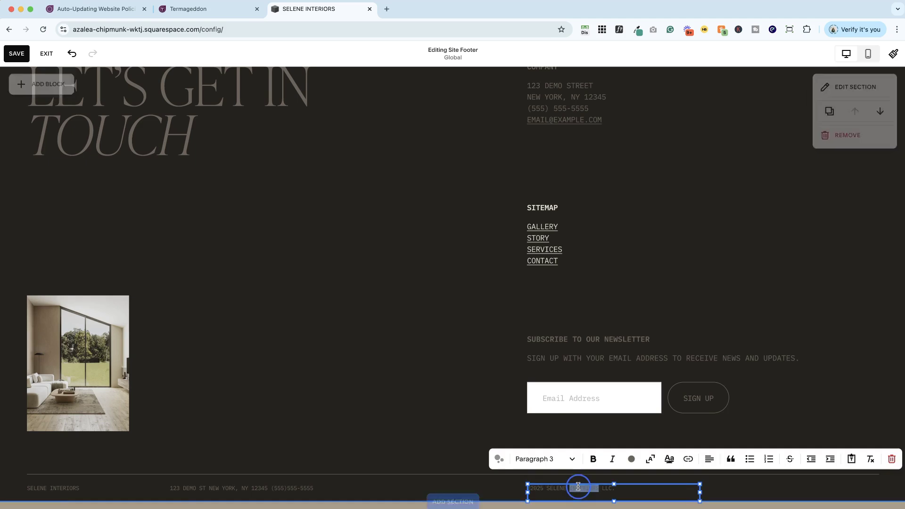
triple_click(568, 488)
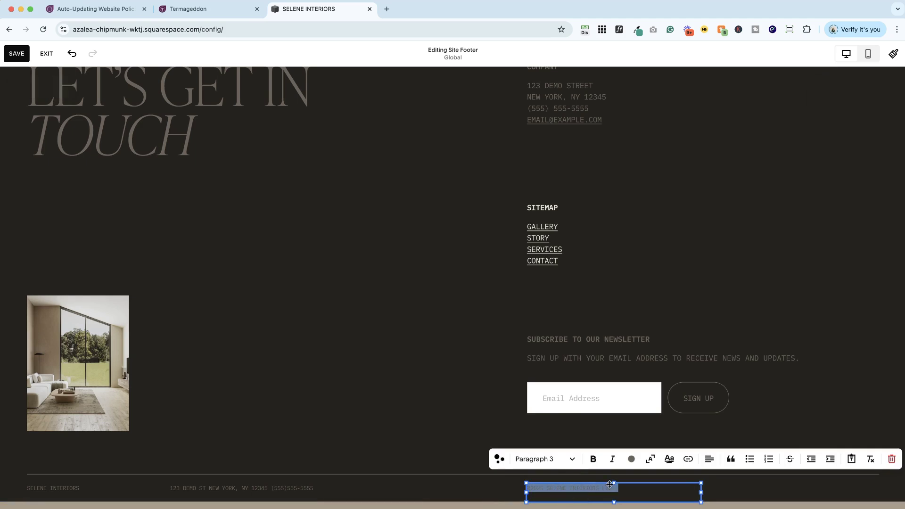
left_click(631, 459)
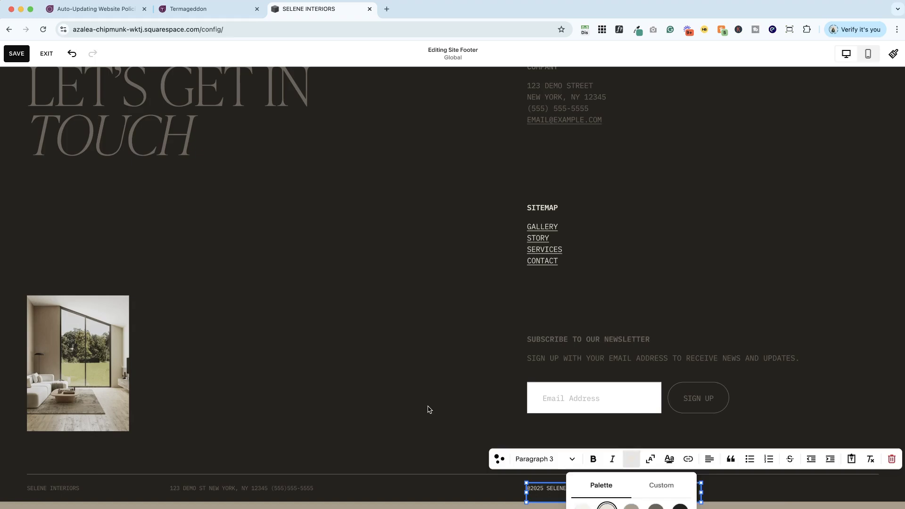
left_click(607, 506)
left_click(473, 411)
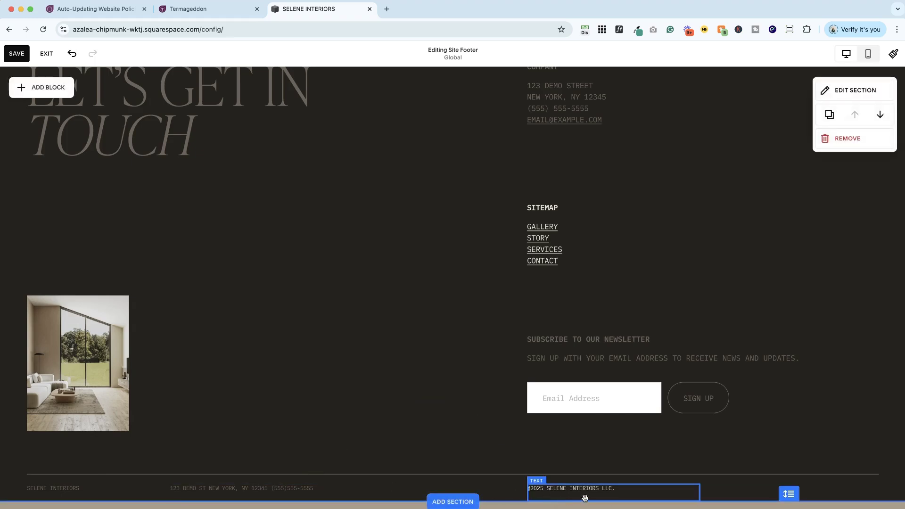
left_click(642, 490)
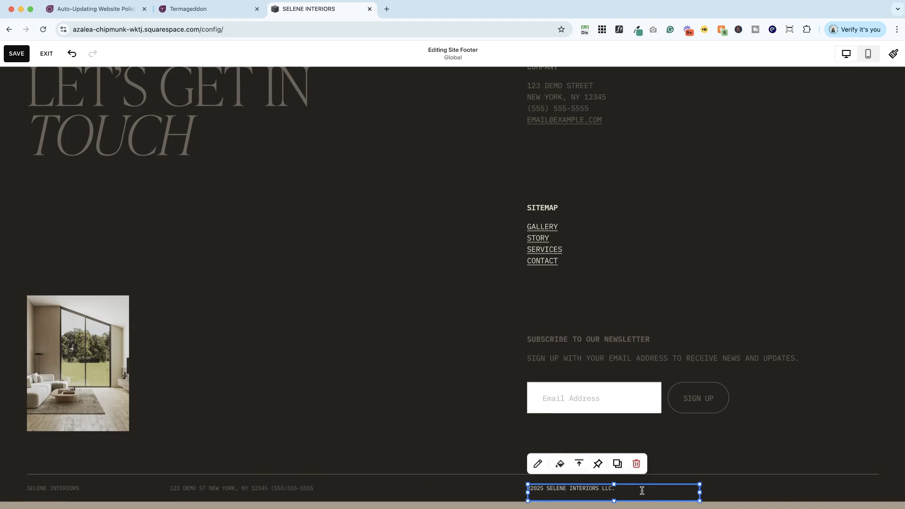
Save the footer edits, then add a blank unlinked page named 'Privacy Policy'
left_click(17, 53)
left_click(47, 53)
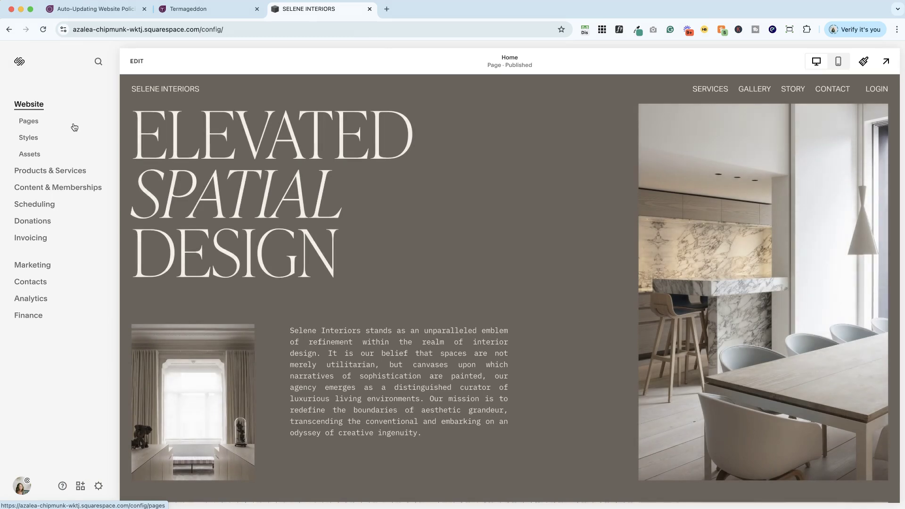
left_click(34, 120)
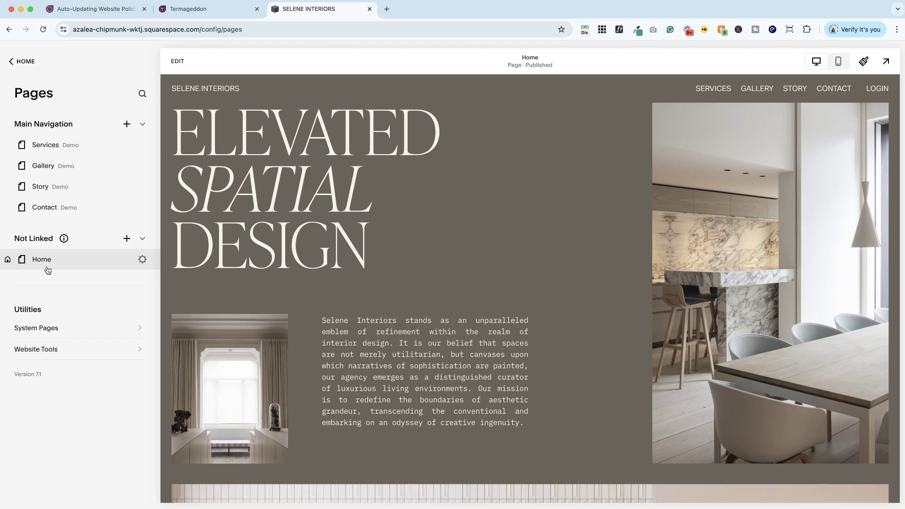
left_click(127, 239)
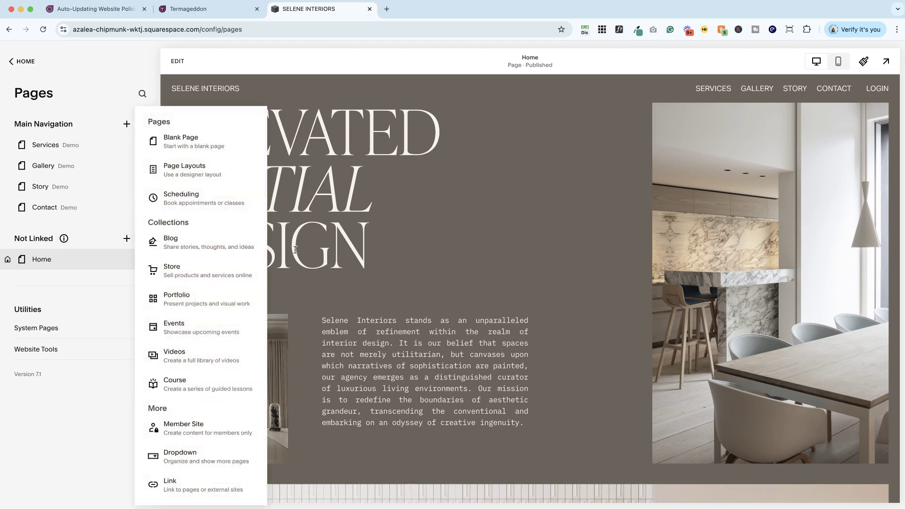
left_click(203, 144)
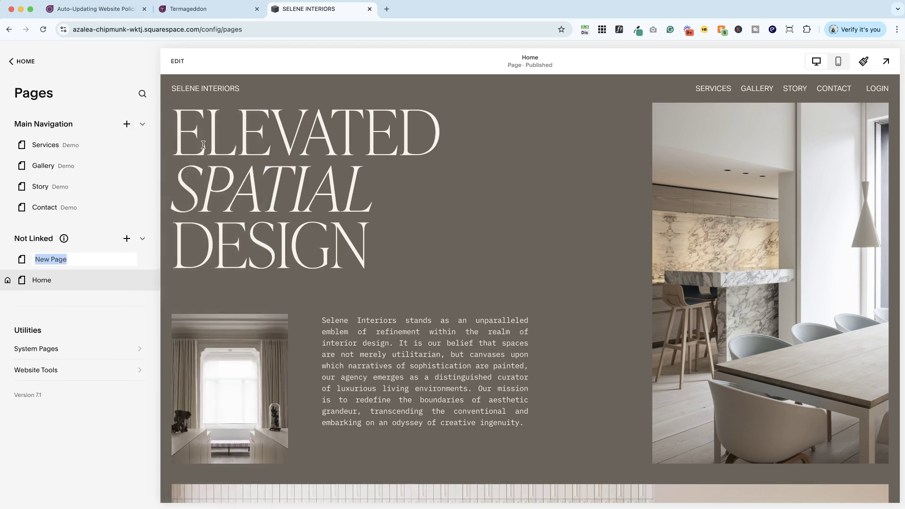
type("Privacy Policy")
key("Return")
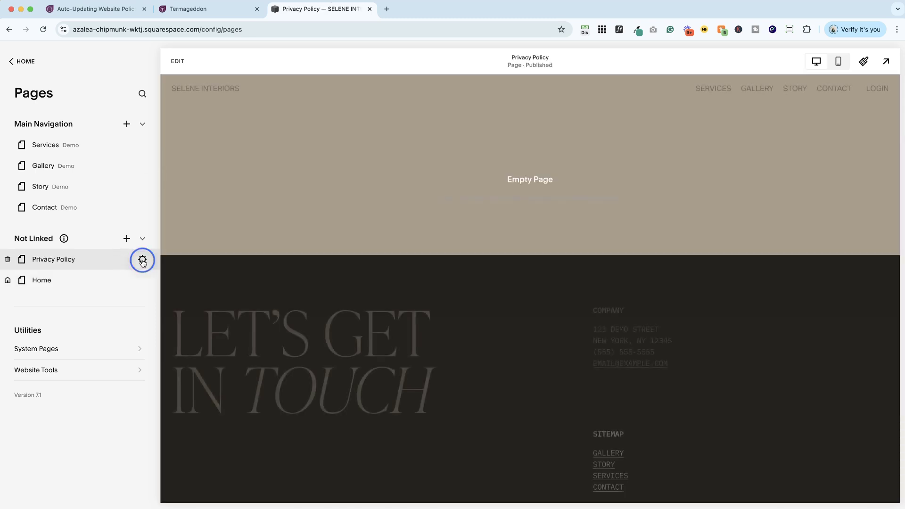
Hide the Privacy Policy page from search results in its SEO settings, then bring up Termageddon
left_click(142, 261)
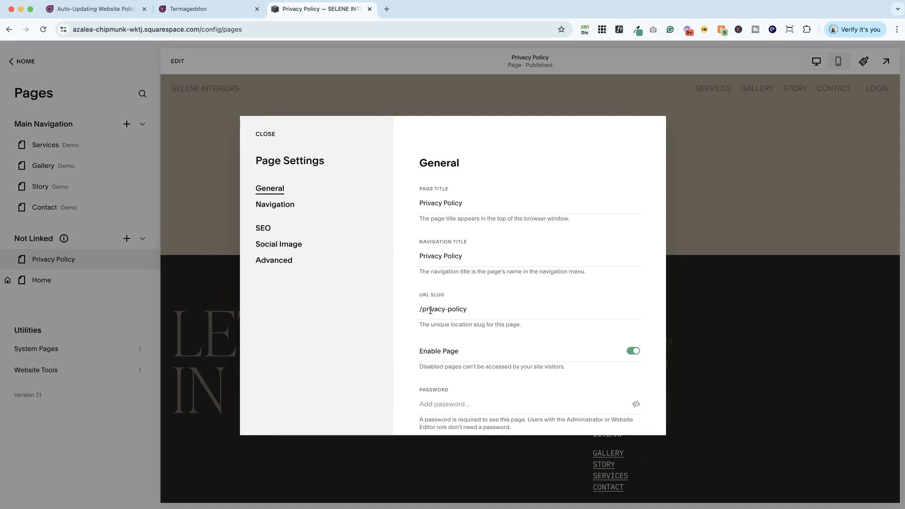
left_click(263, 229)
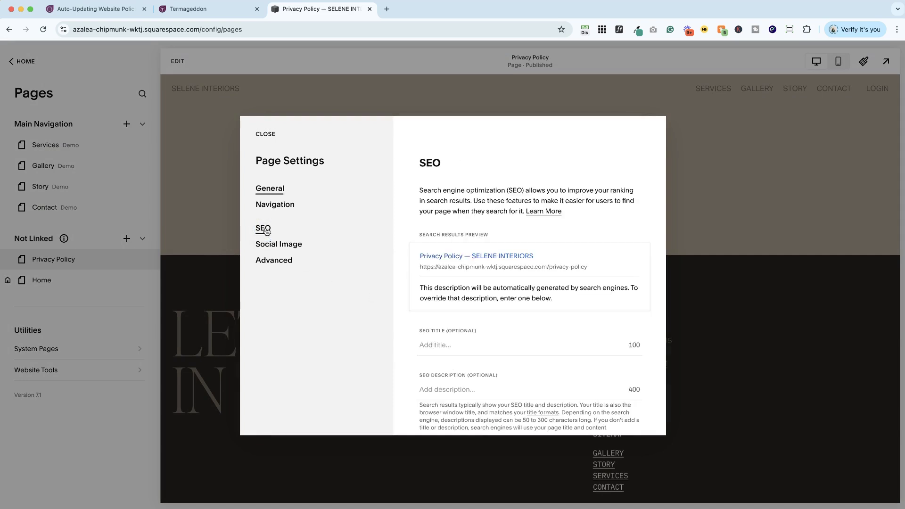
left_click(440, 345)
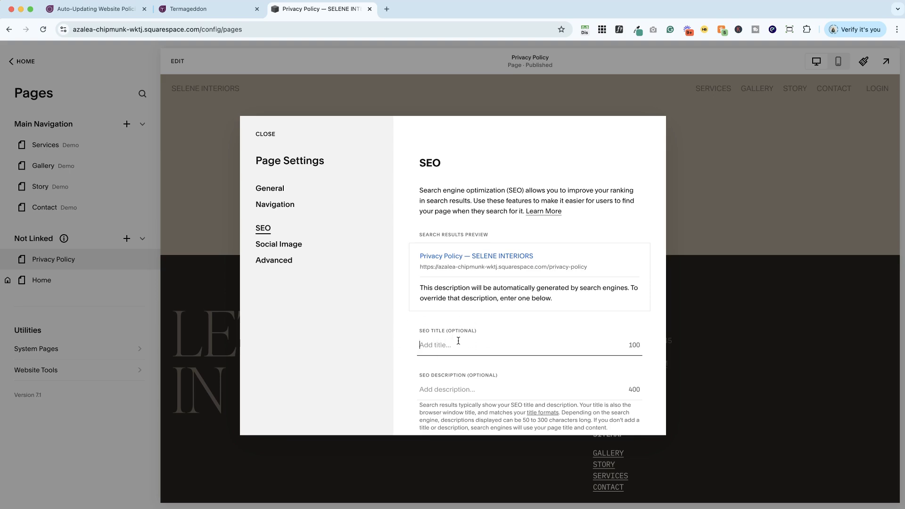
left_click_drag(419, 258, 465, 258)
left_click(476, 318)
scroll(443, 288, "down", 2)
left_click(633, 409)
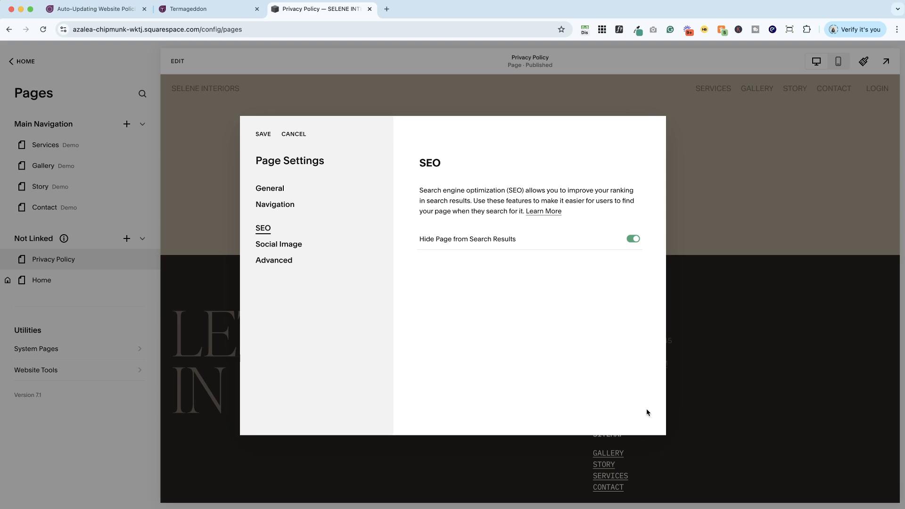
left_click(263, 134)
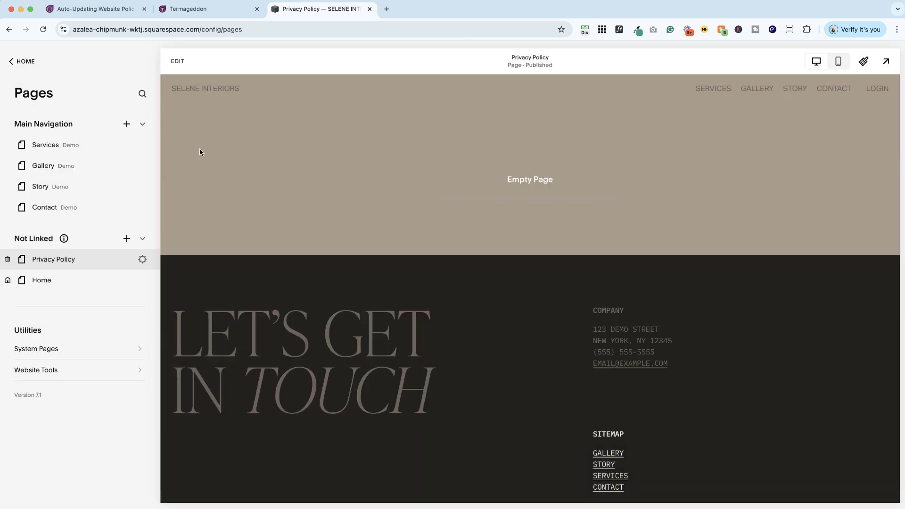
left_click(102, 10)
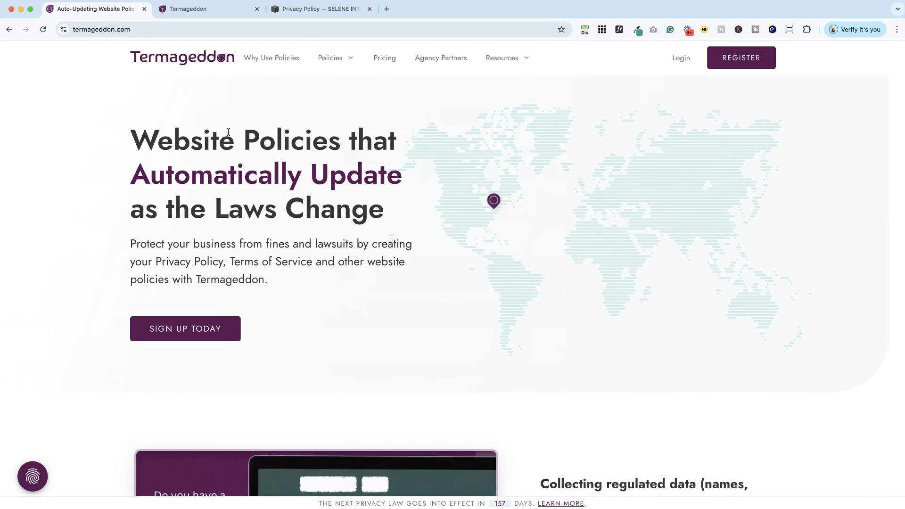
scroll(228, 132, "down", 1)
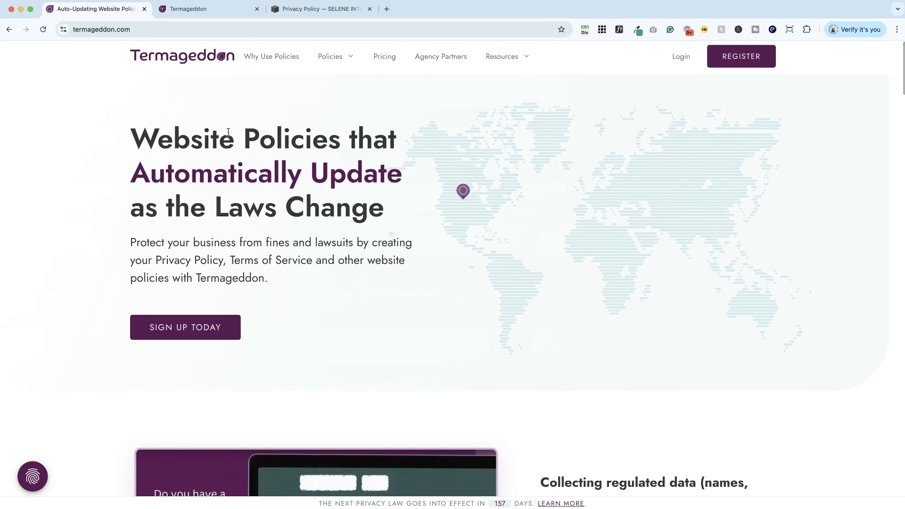
scroll(206, 202, "down", 4)
scroll(207, 203, "down", 15)
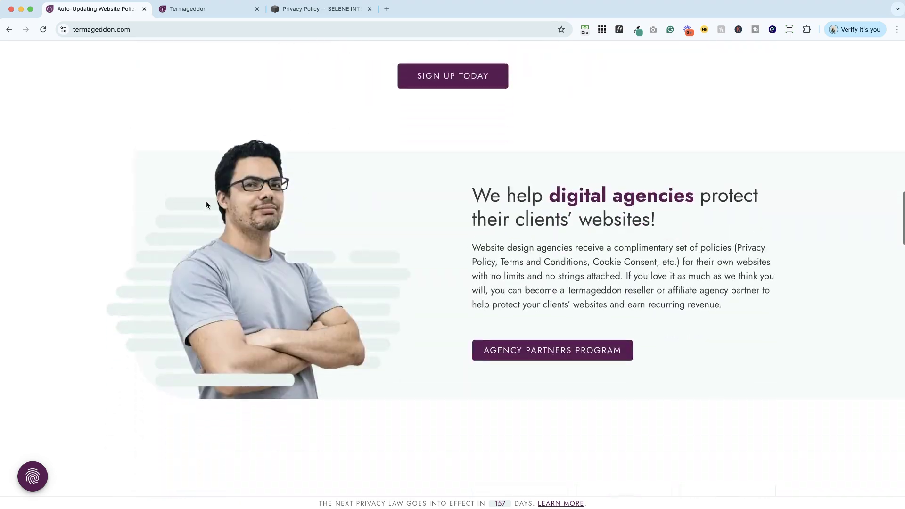
scroll(207, 202, "down", 20)
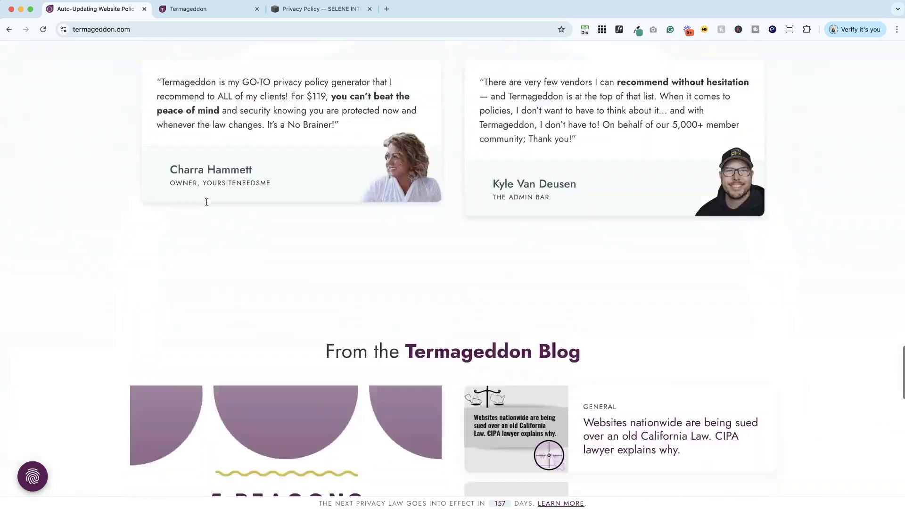
scroll(206, 202, "down", 15)
scroll(206, 202, "up", 20)
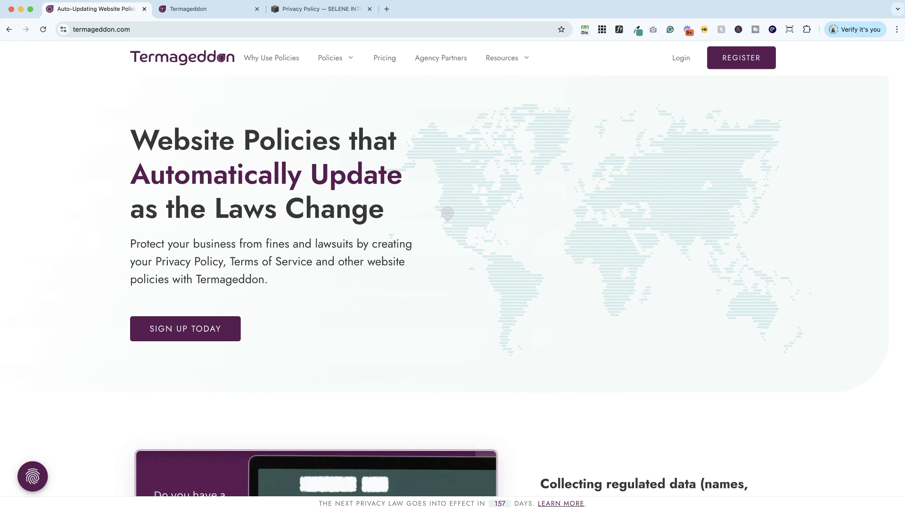
Reveal the Privacy Policy embed code on the Termageddon dashboard, then return to the homepage
left_click(190, 7)
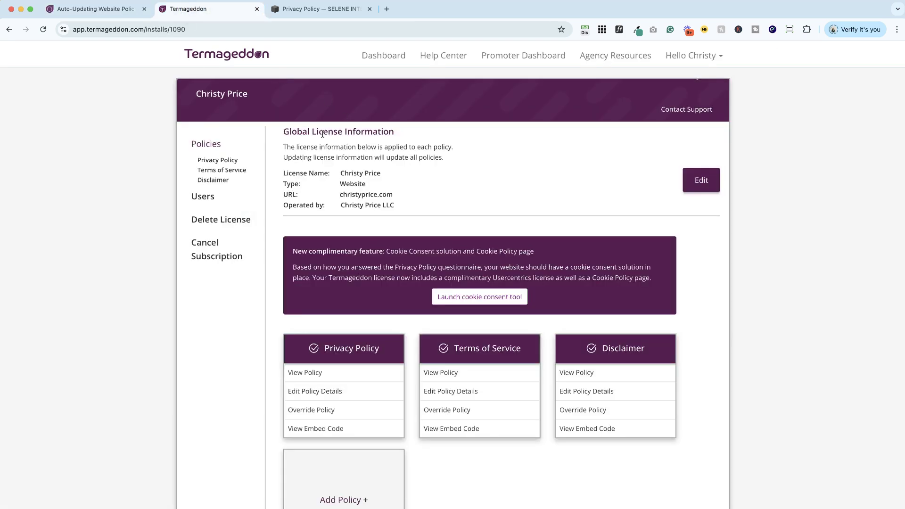
left_click(320, 428)
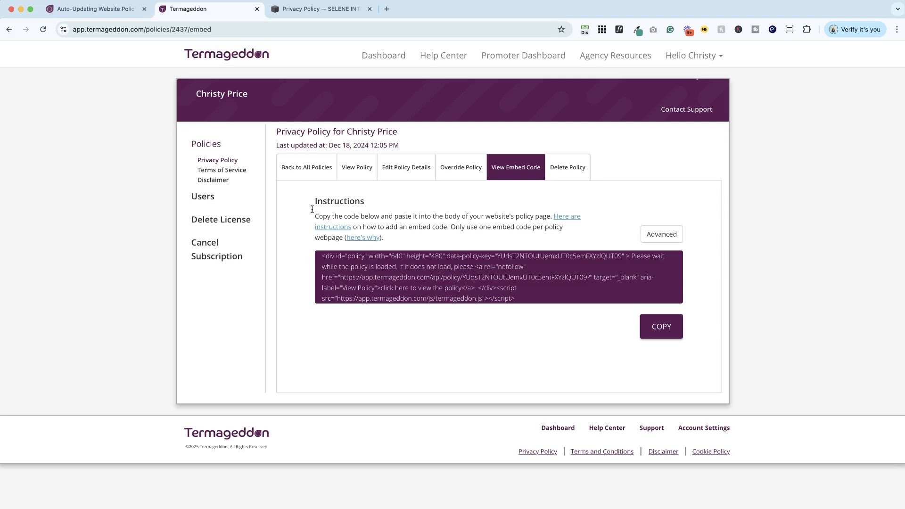
left_click(81, 11)
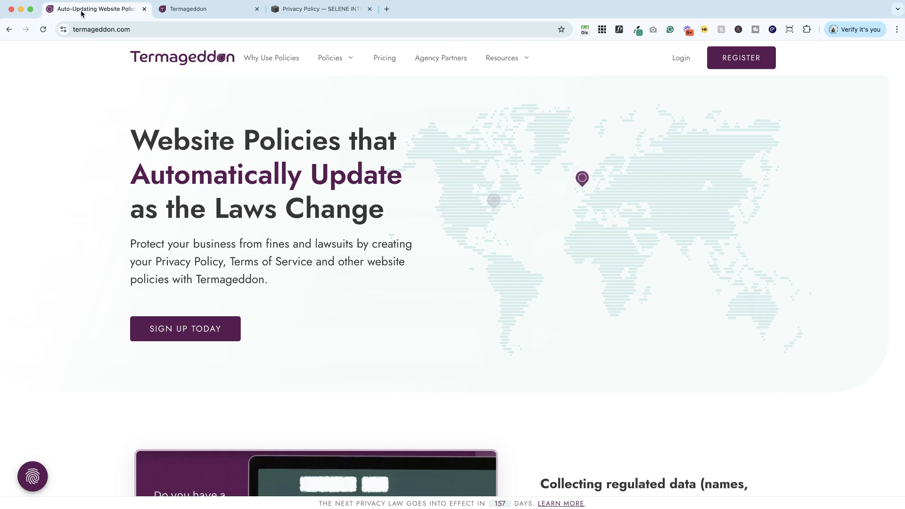
Open the Privacy Policy page in the editor and add a blank section
left_click(303, 17)
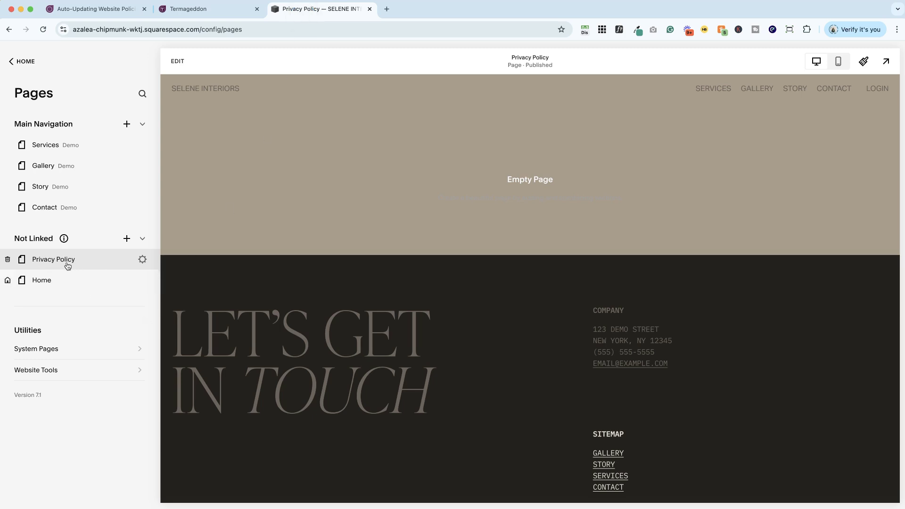
left_click(178, 61)
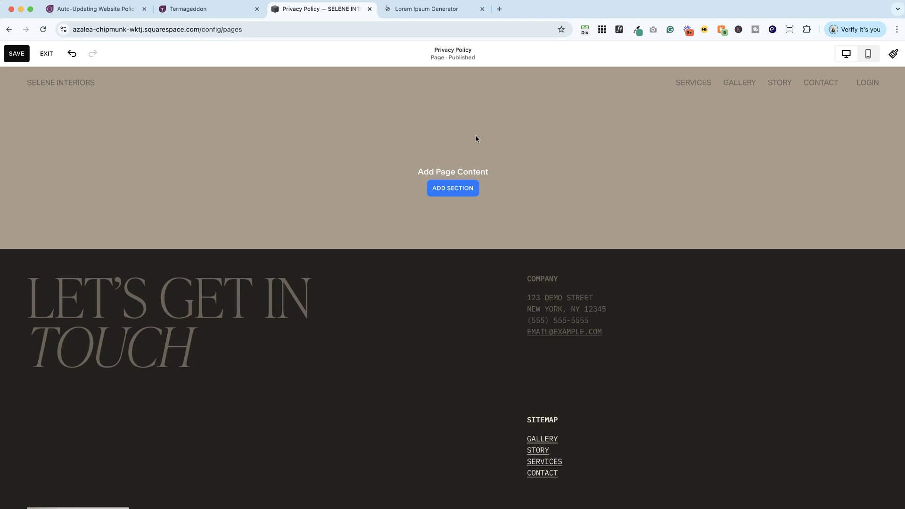
left_click(457, 195)
scroll(244, 224, "down", 4)
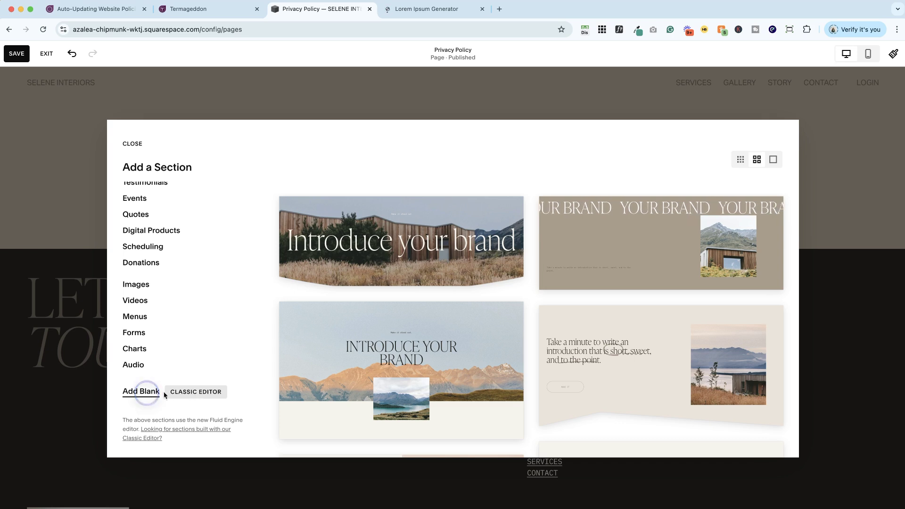
left_click(142, 392)
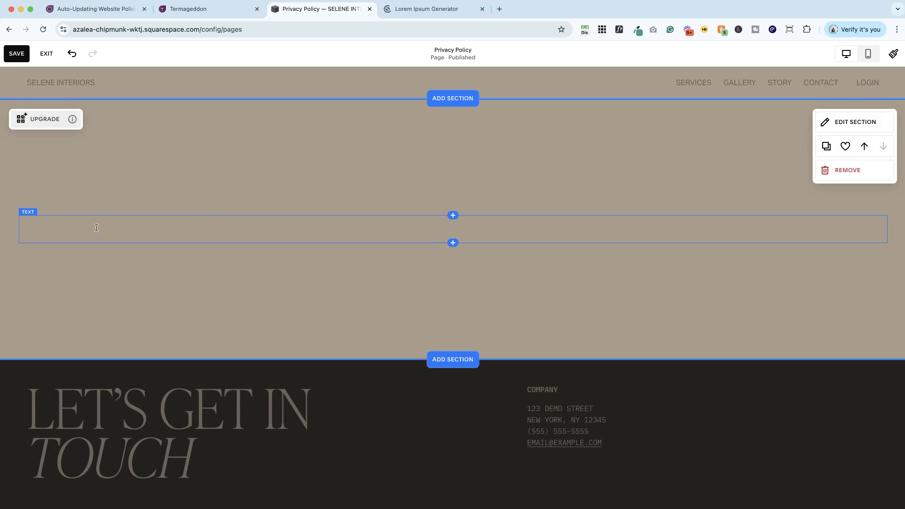
Paste lorem ipsum placeholder text into the new section's text block
left_click(126, 228)
key("super+v")
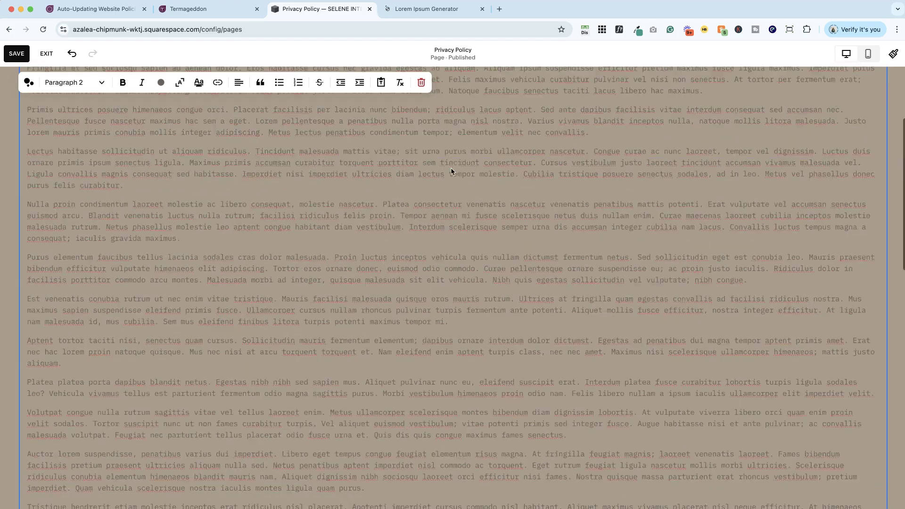
scroll(168, 225, "up", 7)
left_click(523, 129)
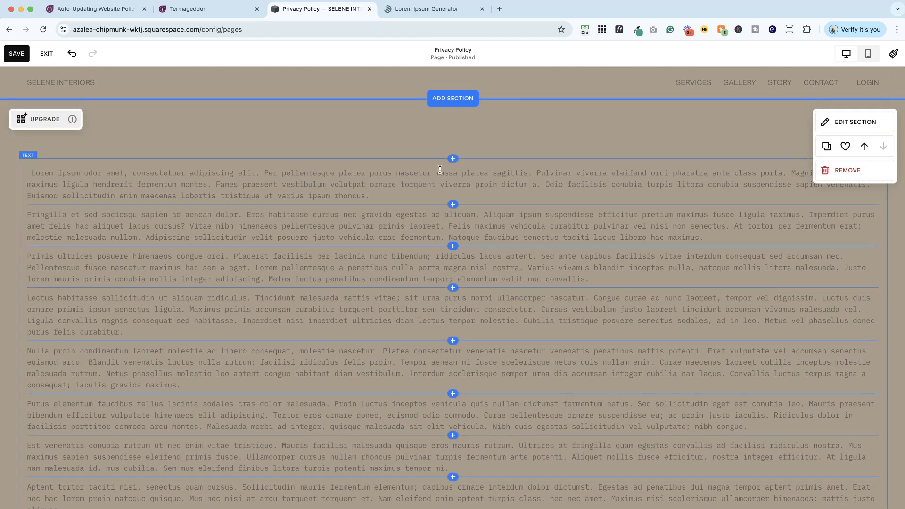
Undo the placeholder text and add a Code block, selecting its sample Hello, World! code
key("super+z")
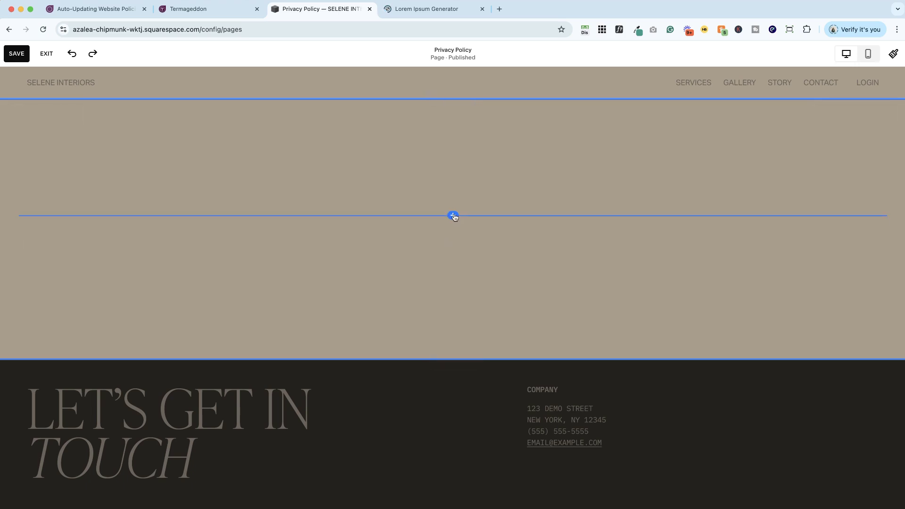
left_click(453, 217)
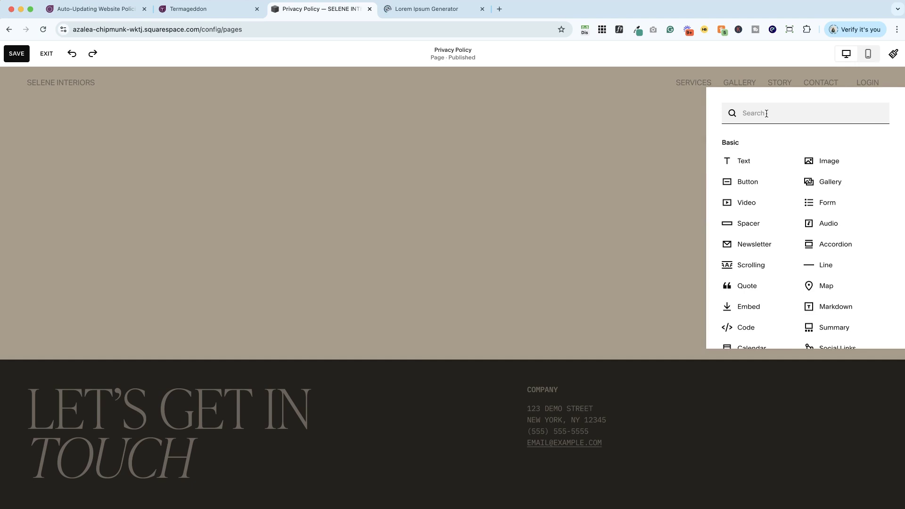
type("code")
left_click(754, 161)
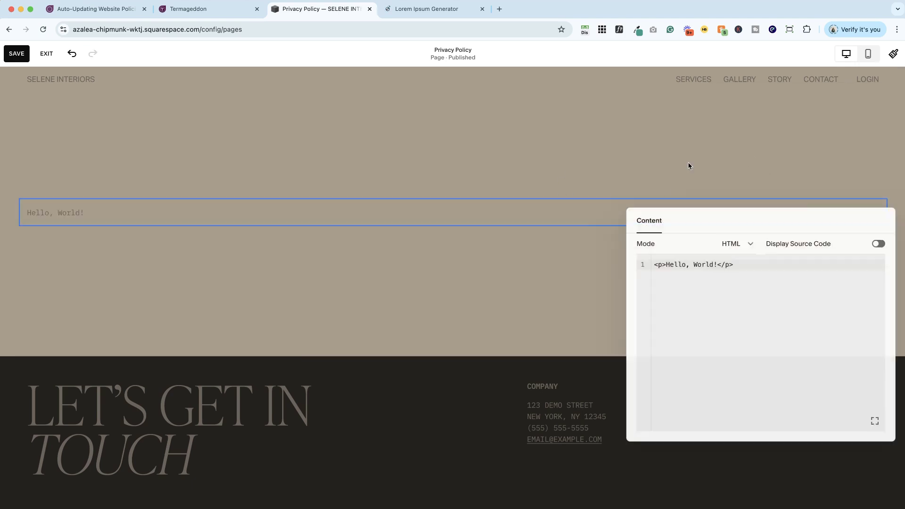
left_click(751, 276)
key("super+a")
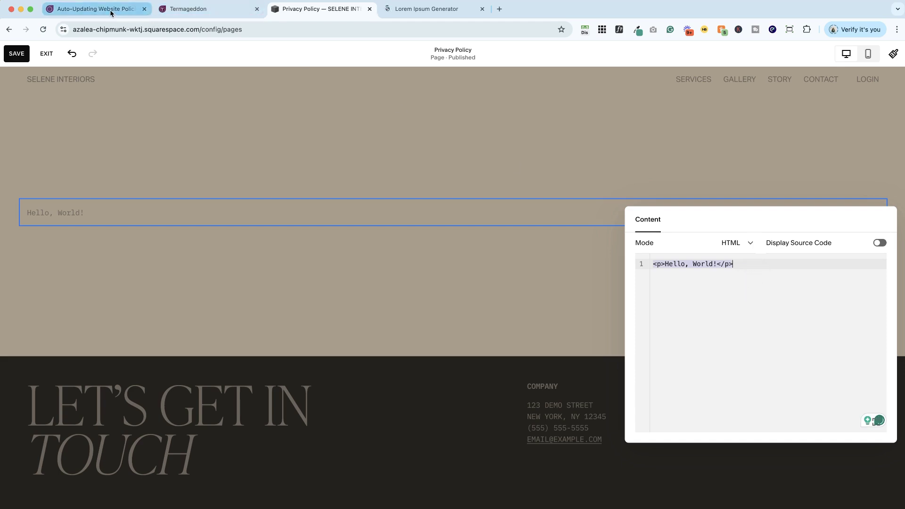
Copy the Termageddon Privacy Policy embed code and paste it over the sample code
left_click(189, 8)
left_click(662, 326)
left_click(320, 9)
left_click(756, 271)
key("ctrl+a")
key("ctrl+v")
left_click(406, 295)
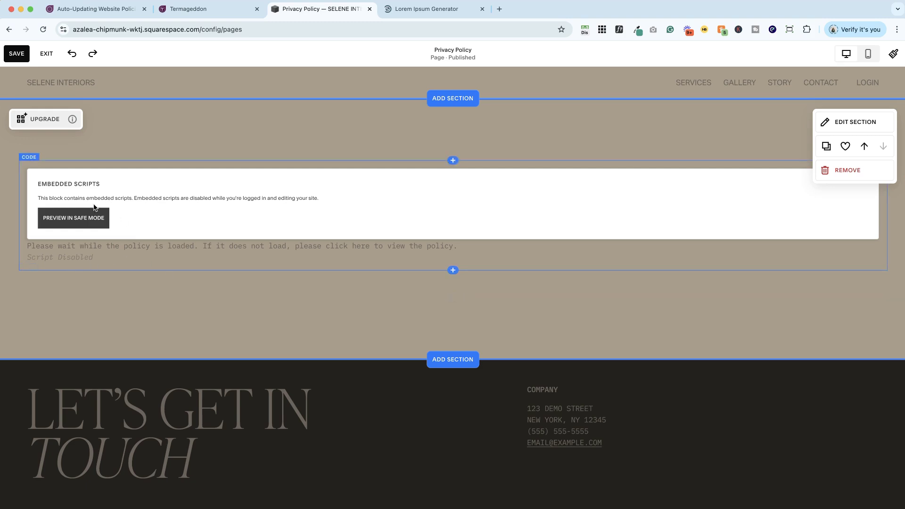
Delete the leftover empty text block from the section
left_click(138, 289)
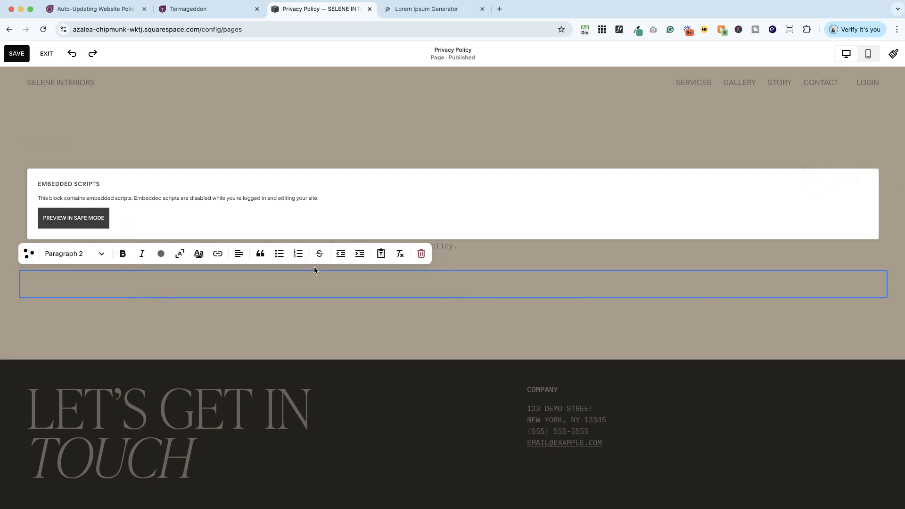
left_click(421, 255)
left_click(503, 306)
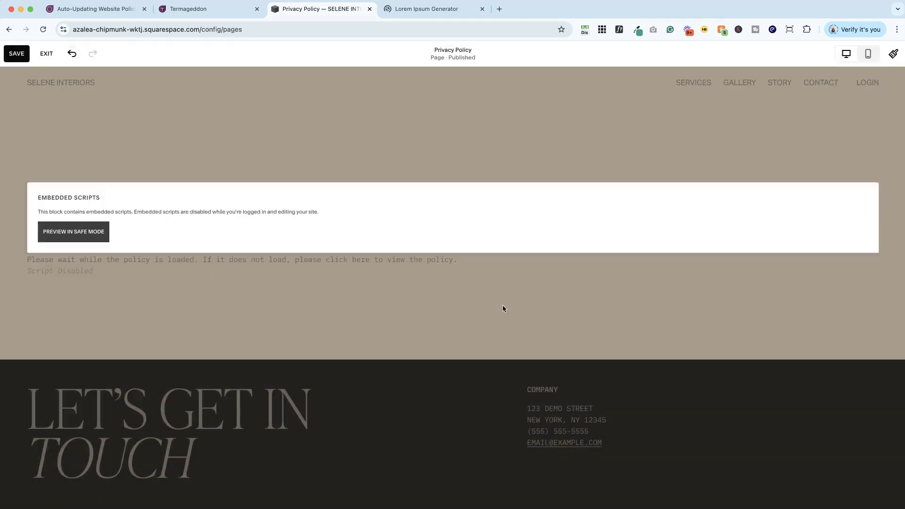
Save the page and preview the fully rendered Termageddon privacy policy
left_click(16, 53)
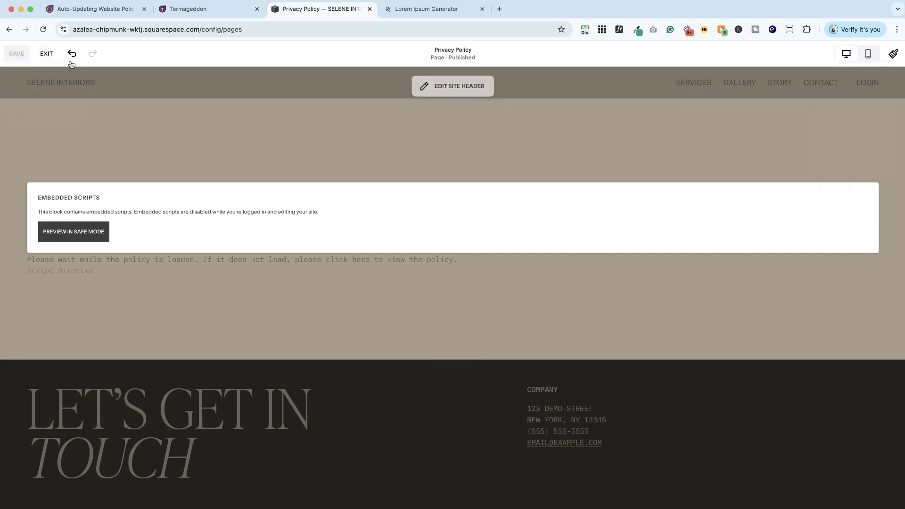
left_click(55, 54)
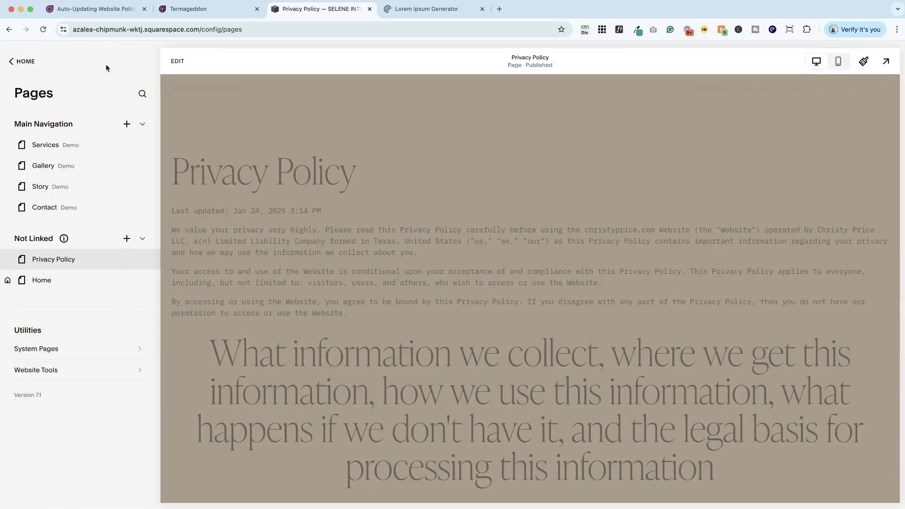
scroll(338, 154, "down", 20)
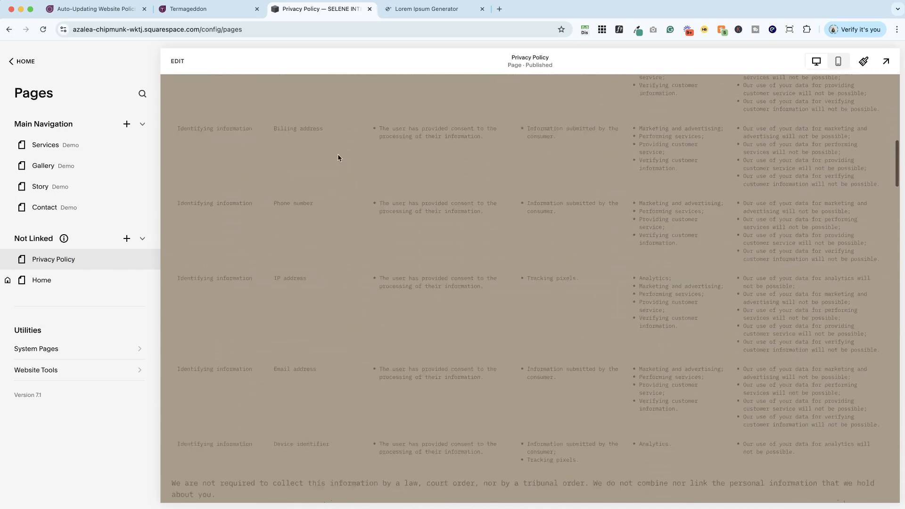
scroll(338, 153, "down", 20)
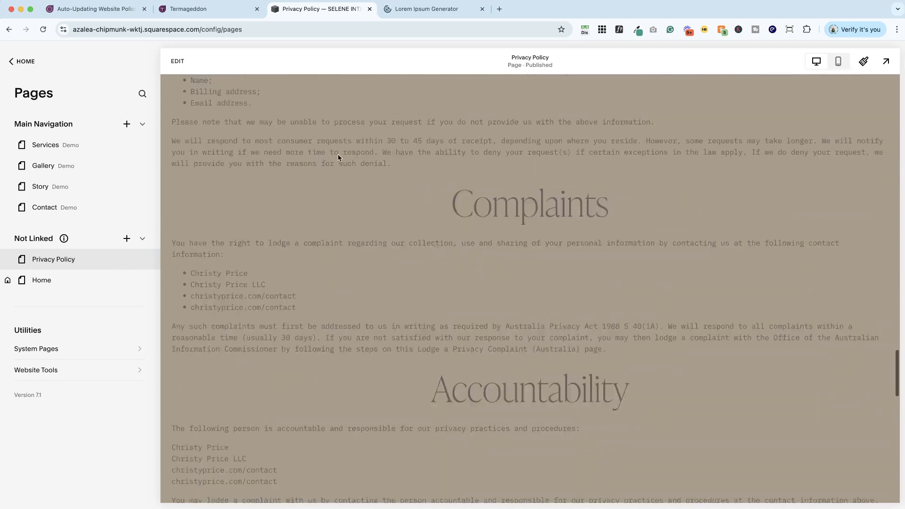
scroll(338, 158, "down", 5)
scroll(338, 155, "up", 20)
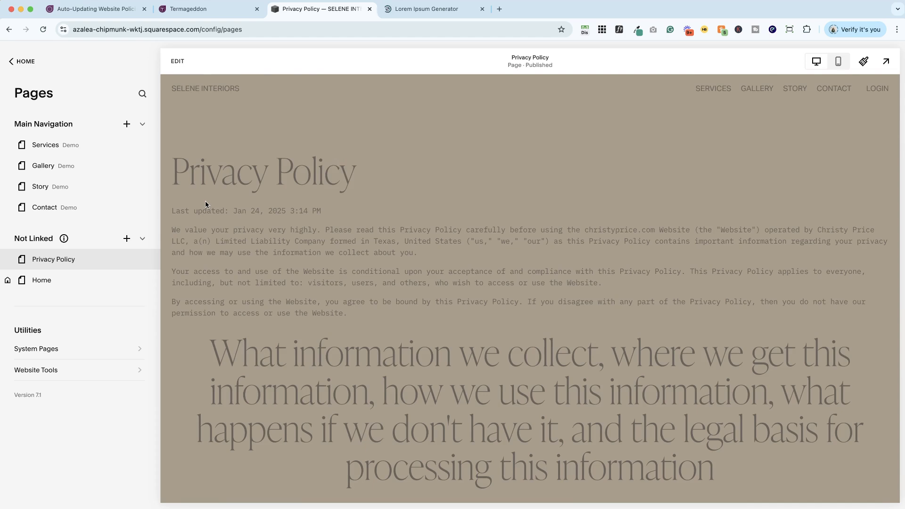
scroll(253, 241, "down", 20)
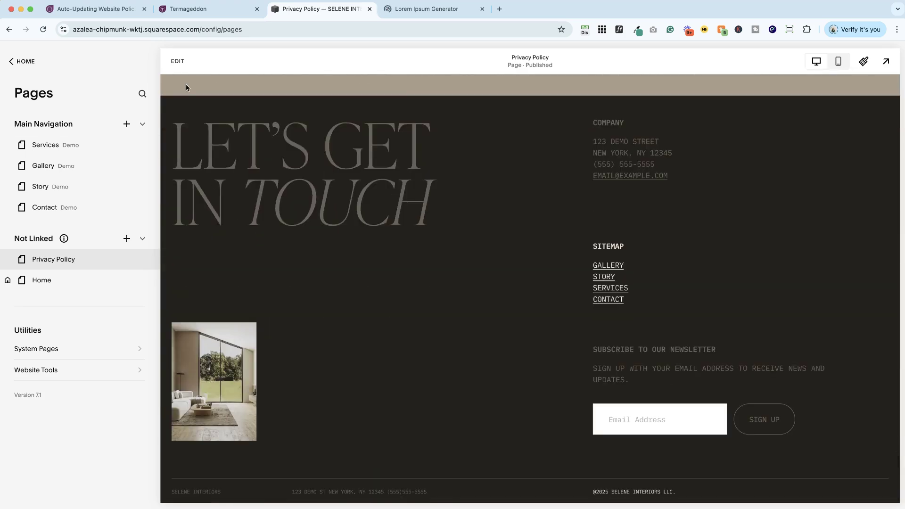
Append 'Privacy Policy' to the footer's copyright line
left_click(177, 61)
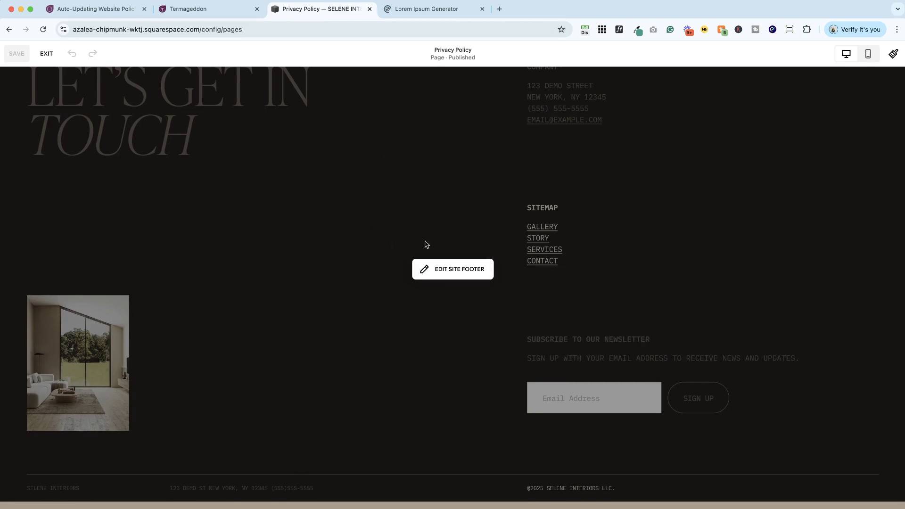
left_click(472, 276)
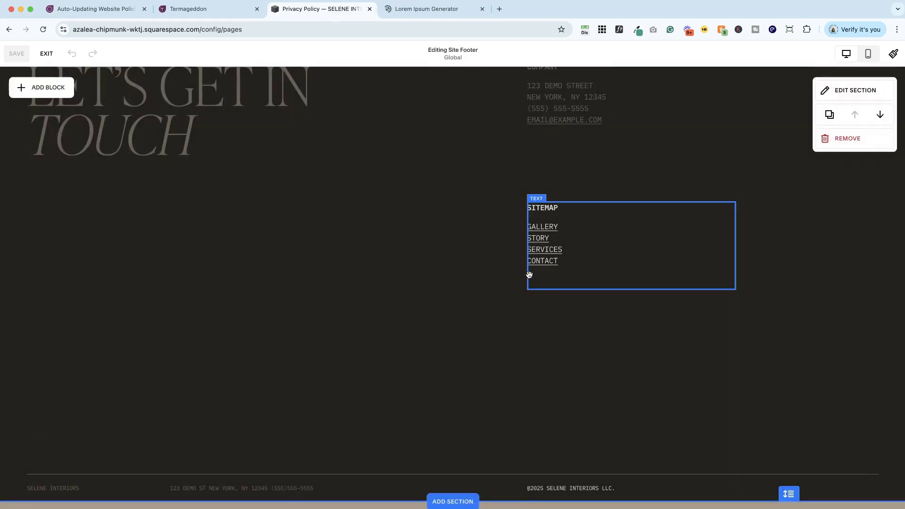
left_click(631, 492)
left_click(631, 491)
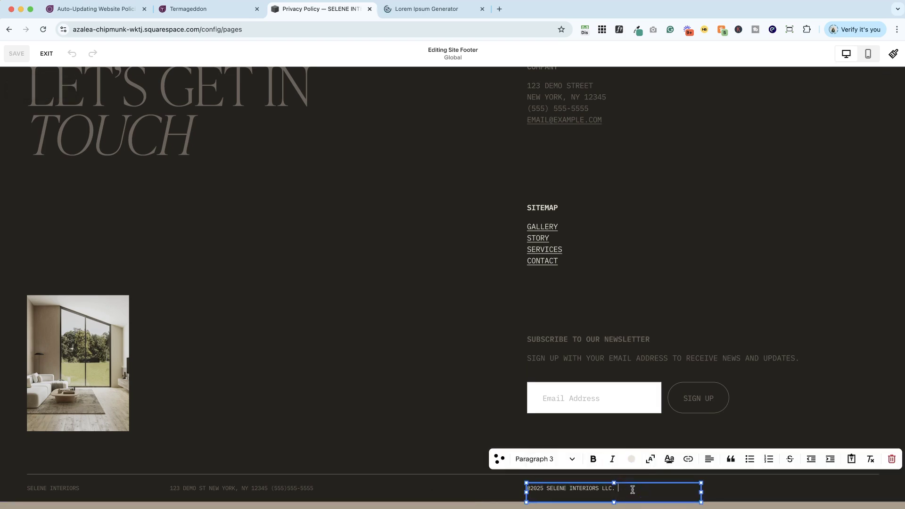
type("Privacy P")
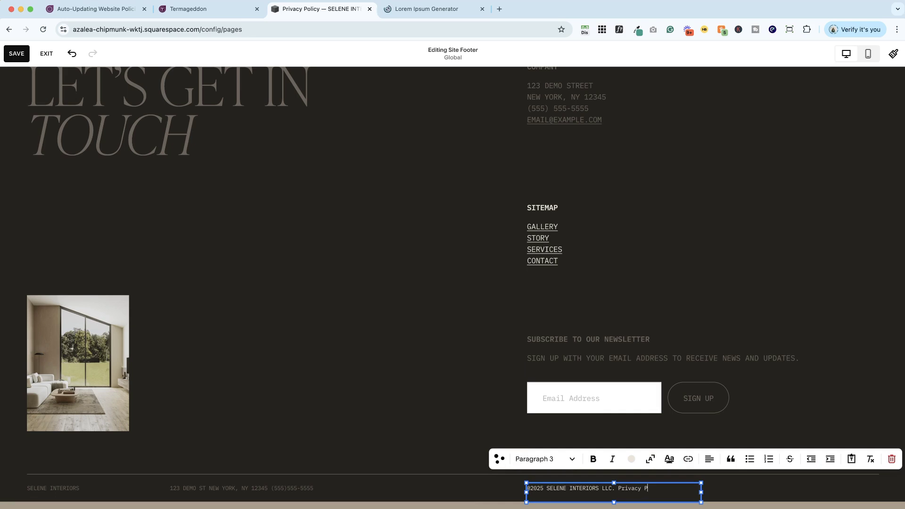
type("olicy")
left_click(623, 489)
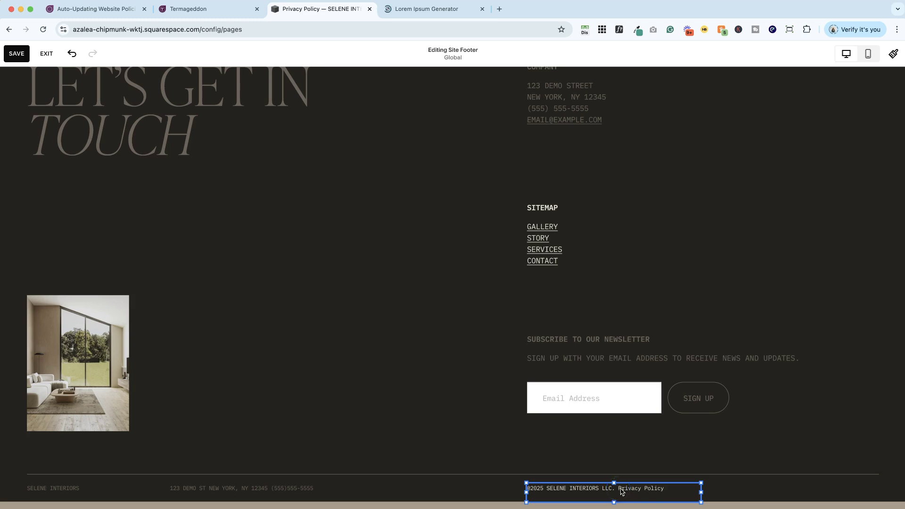
Turn the 'Privacy Policy' words into a link with a partial '/p' address
double_click(620, 489)
left_click(664, 488, "shift")
left_click(727, 460)
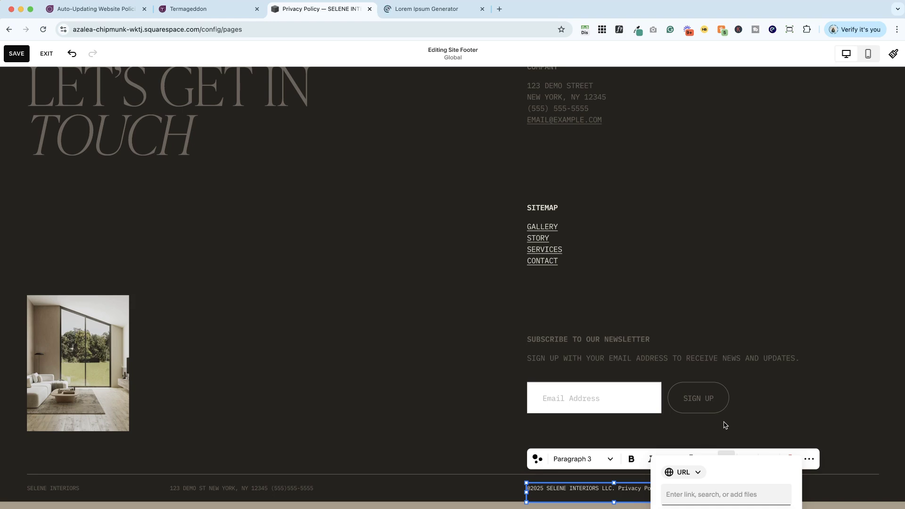
type("/pr")
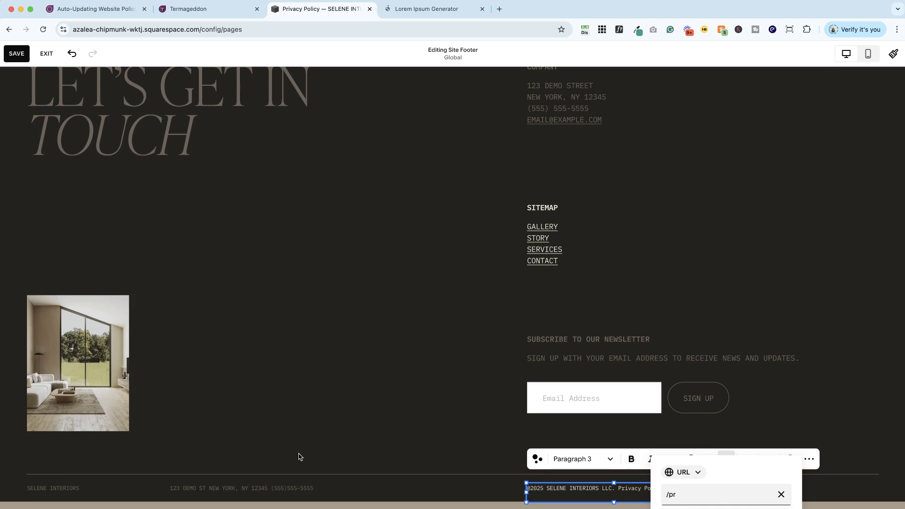
left_click(343, 458)
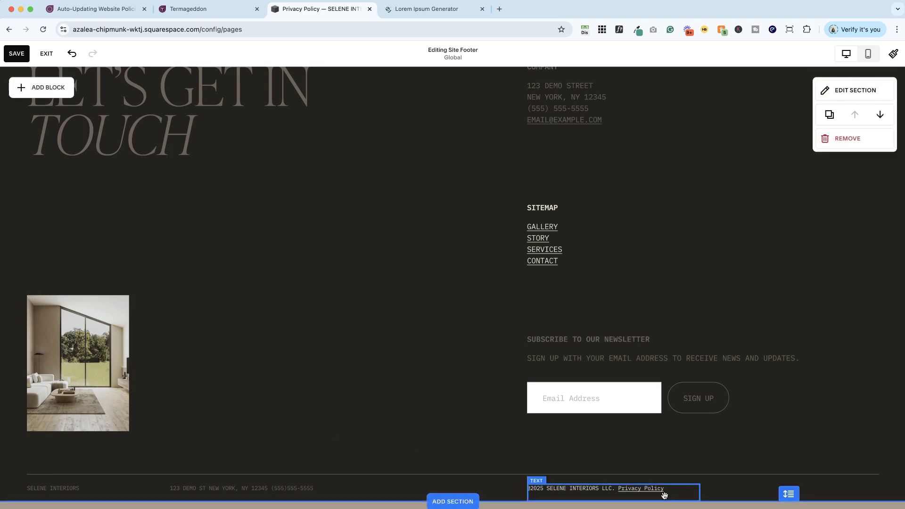
Add a new footer section using the first footer layout
left_click(452, 501)
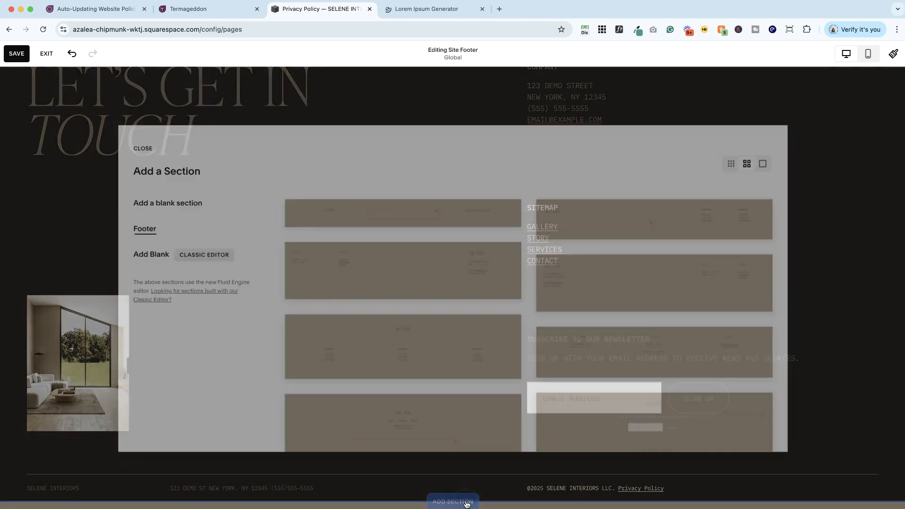
scroll(334, 325, "down", 2)
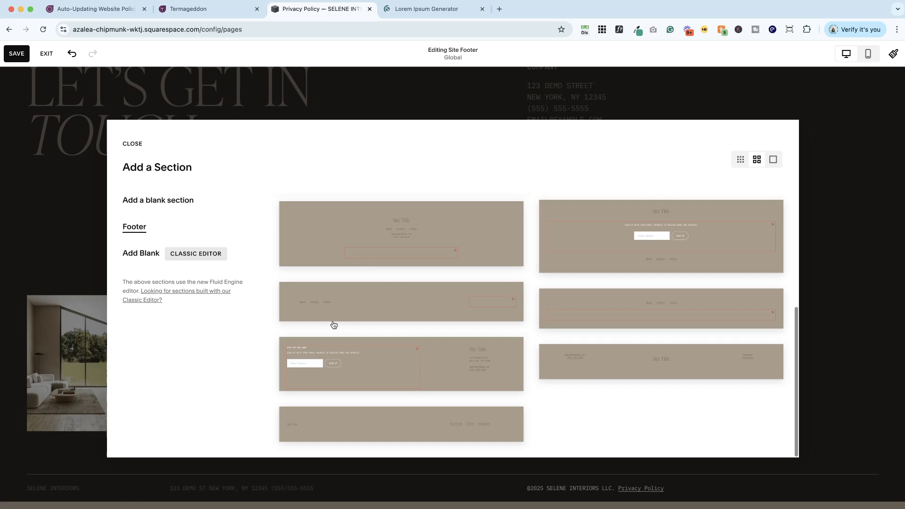
left_click(383, 249)
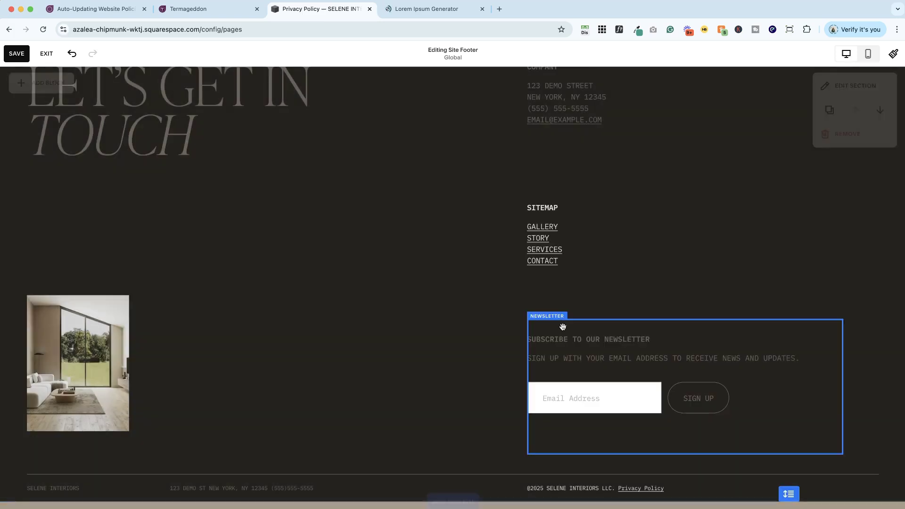
Relink the footer's Privacy Policy text to the site's Privacy Policy page (/privacy-policy)
scroll(537, 354, "down", 5)
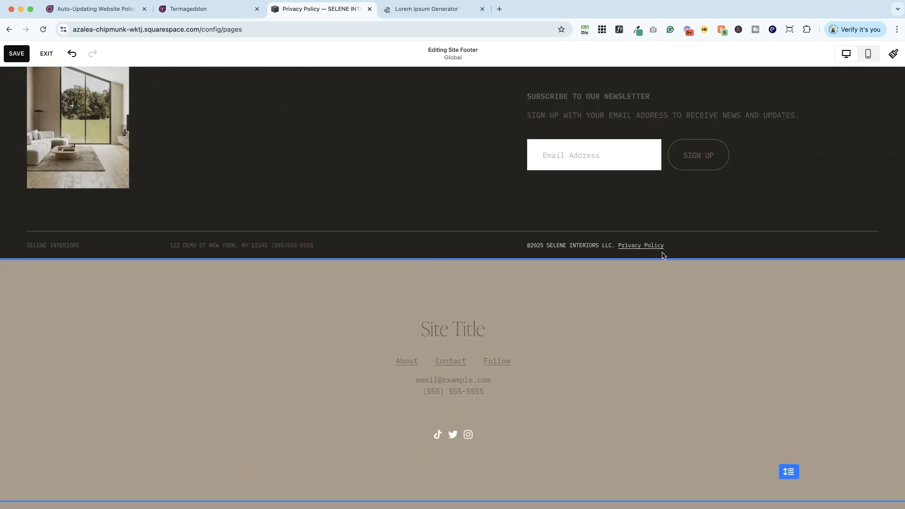
left_click(641, 243)
left_click(665, 245)
left_click_drag(665, 245, 622, 248)
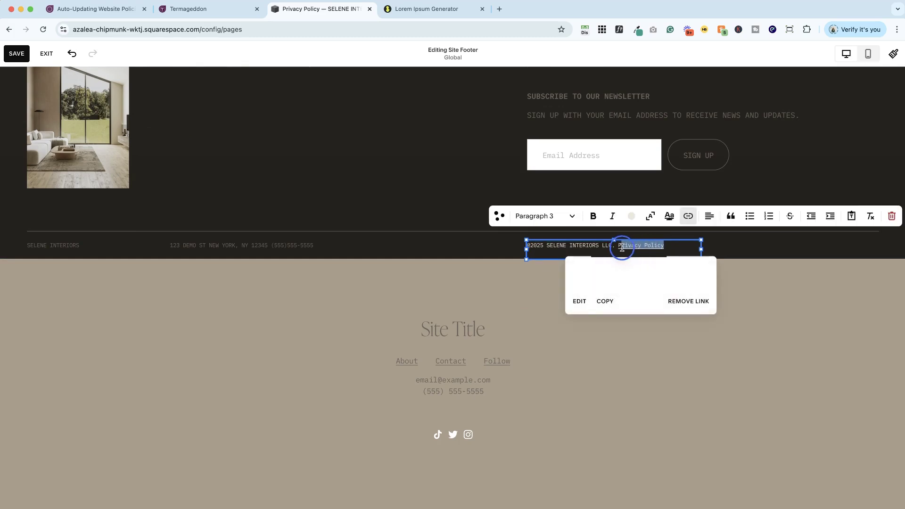
left_click(625, 249)
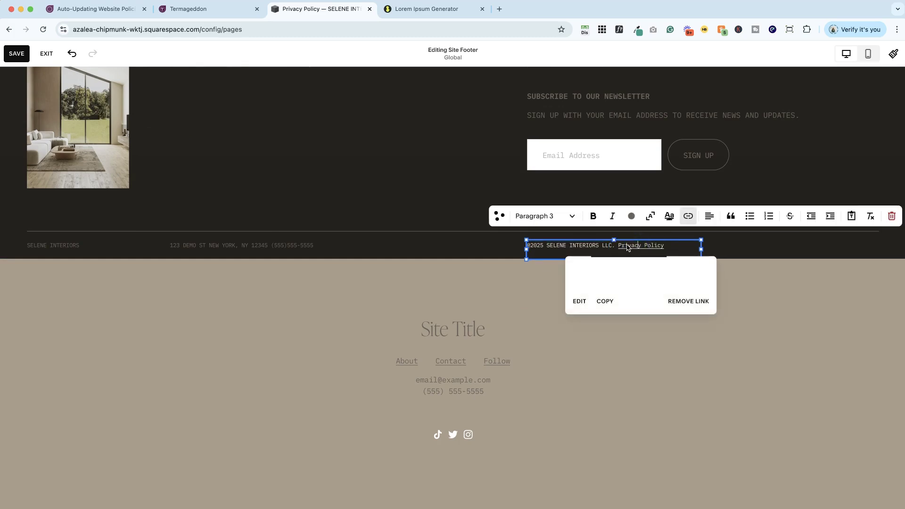
left_click_drag(665, 246, 618, 247)
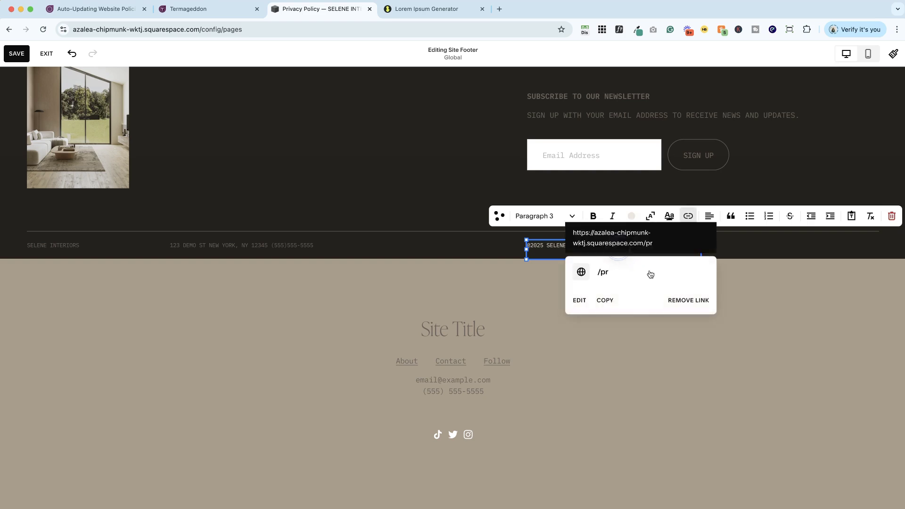
left_click(688, 301)
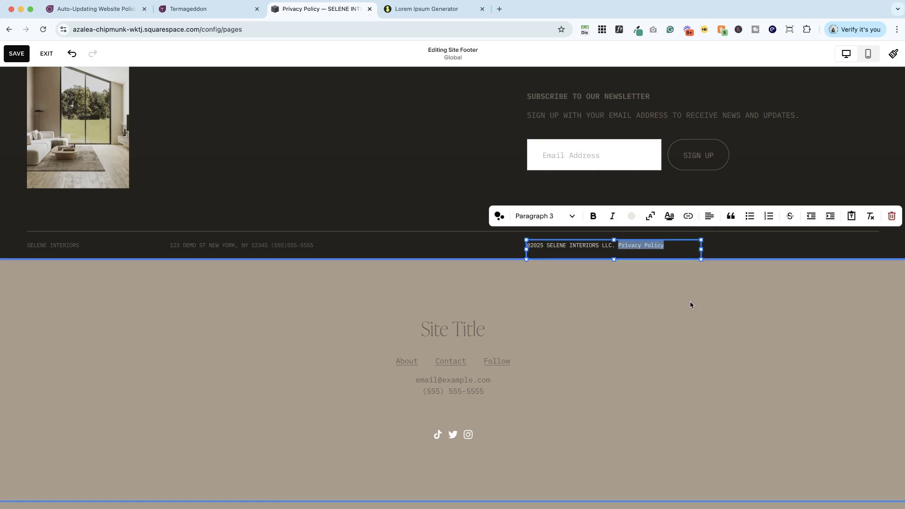
left_click(689, 216)
left_click(669, 268)
scroll(642, 428, "down", 1)
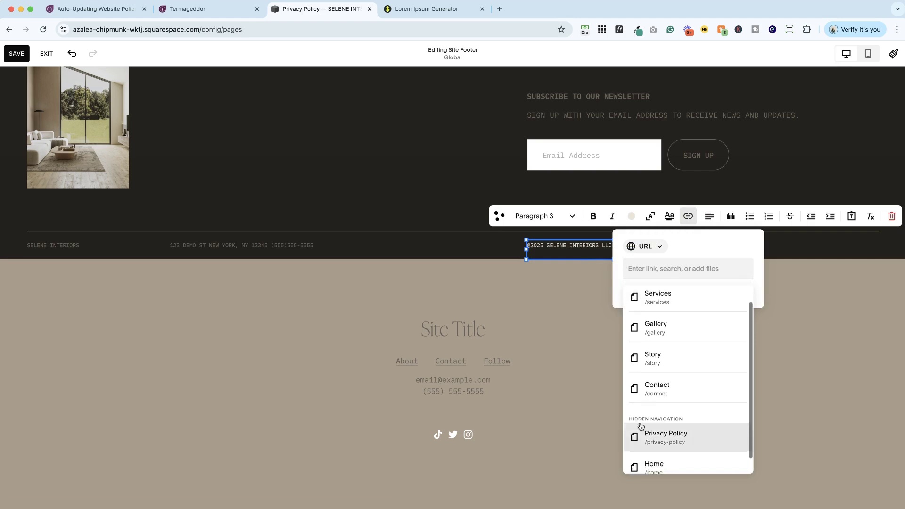
left_click(677, 427)
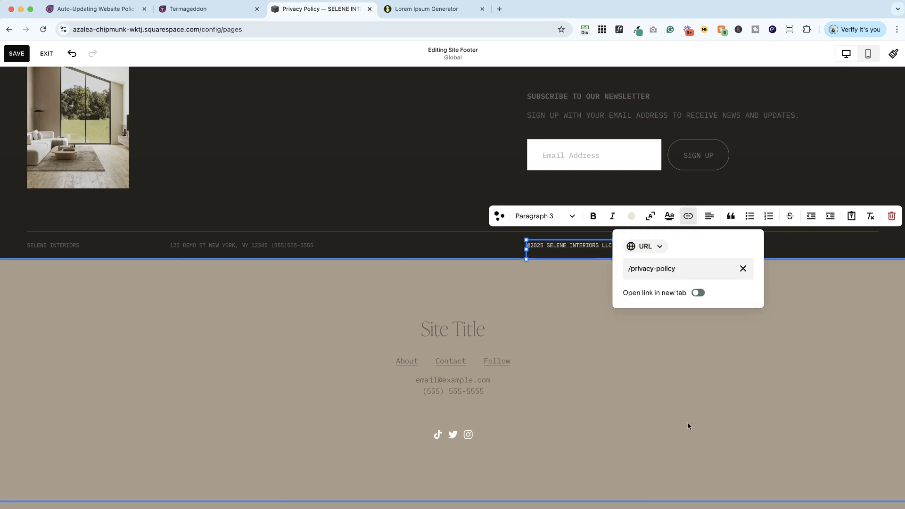
left_click(785, 386)
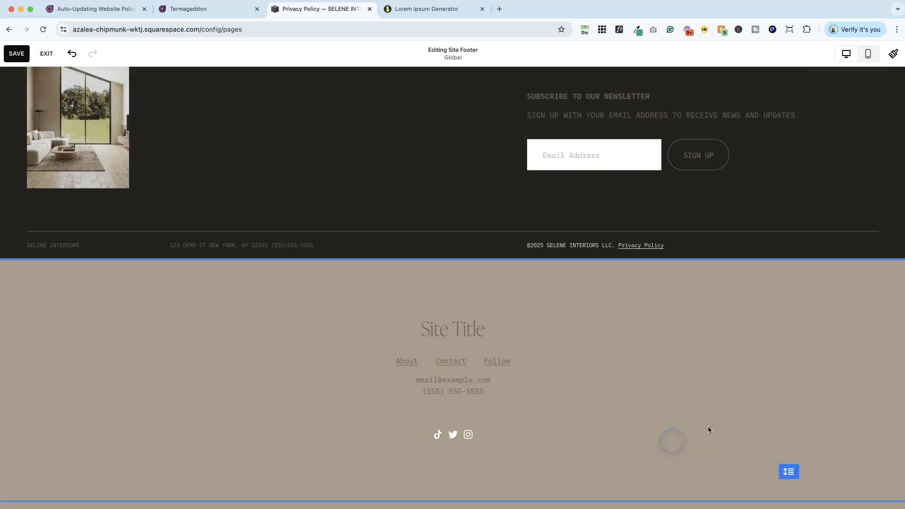
Move Let's Get In Touch below Site Title, then remove the extra Site Title section
left_click(876, 310)
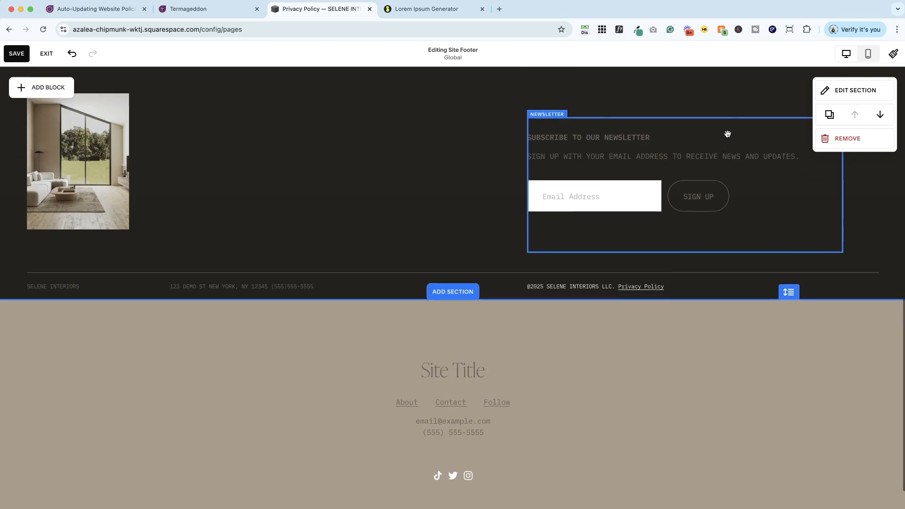
scroll(725, 123, "up", 7)
scroll(727, 134, "down", 7)
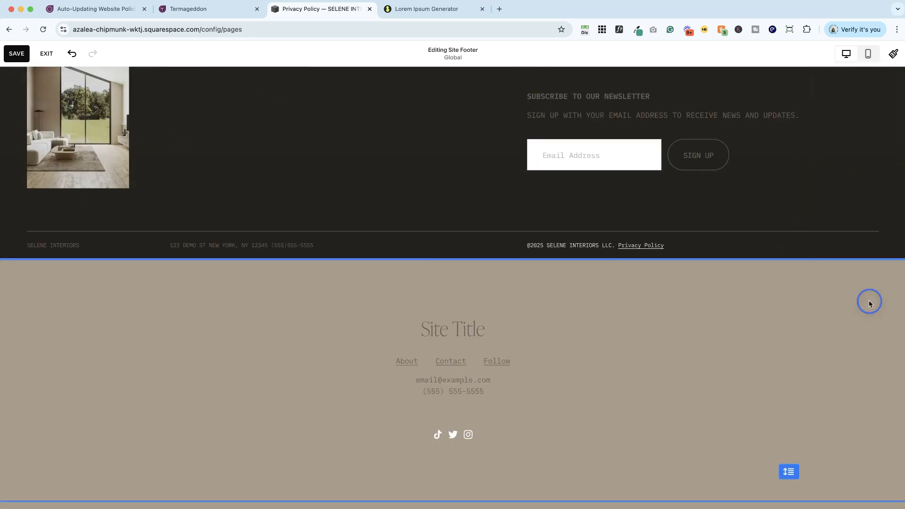
scroll(726, 170, "up", 5)
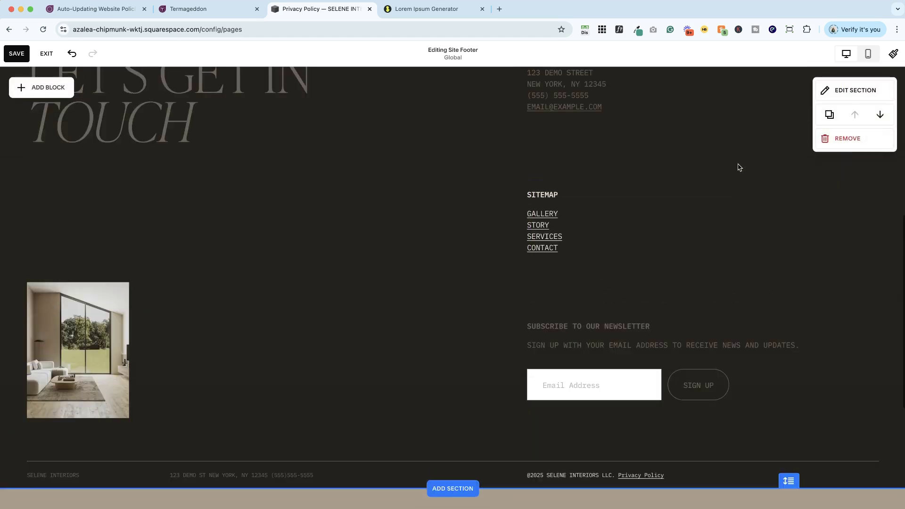
left_click(880, 115)
left_click(848, 260)
left_click(505, 299)
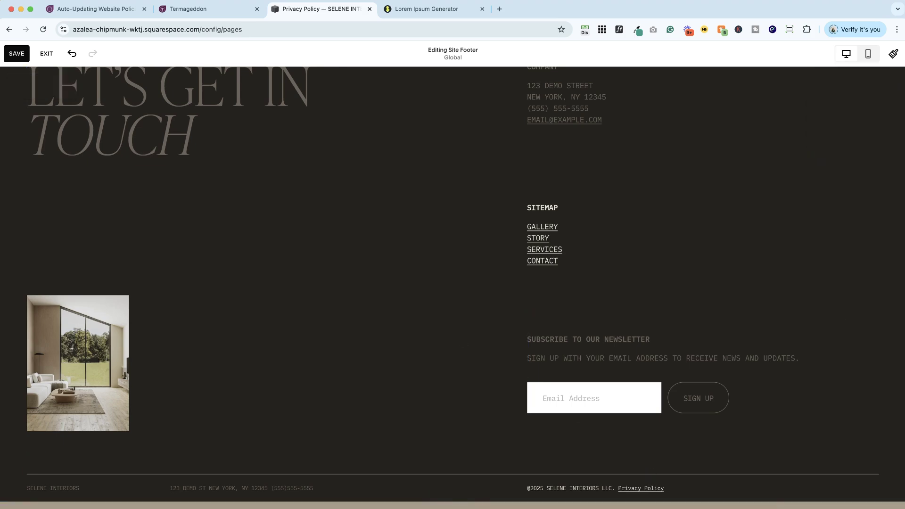
Save the footer edits, then follow the Home page footer link to the Privacy Policy page
left_click(17, 55)
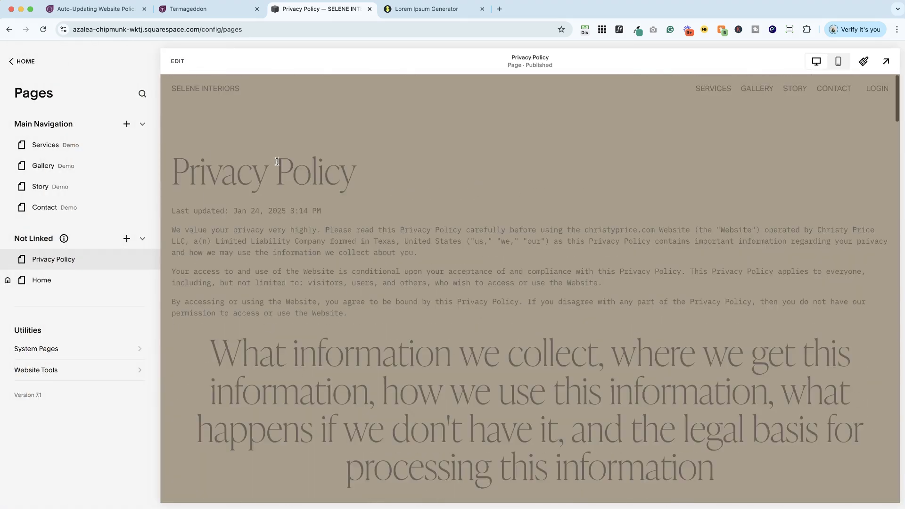
left_click(207, 88)
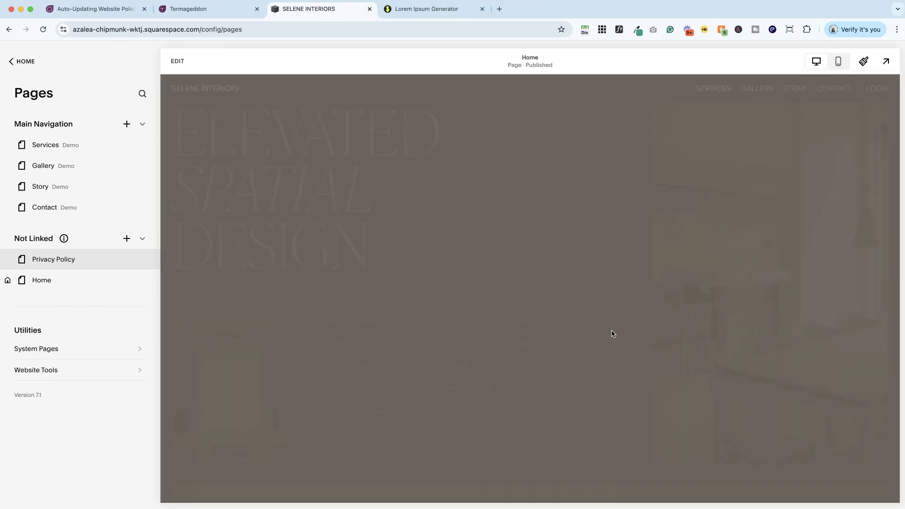
scroll(612, 333, "down", 15)
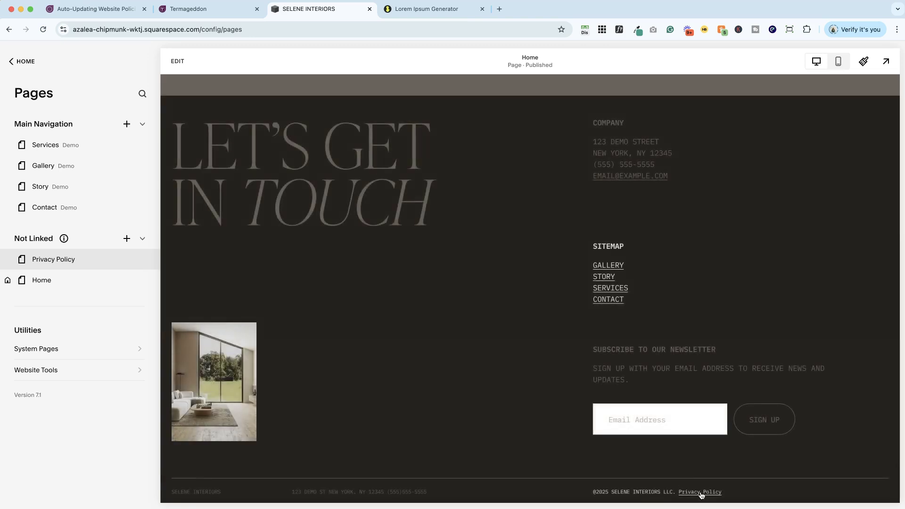
left_click(701, 493)
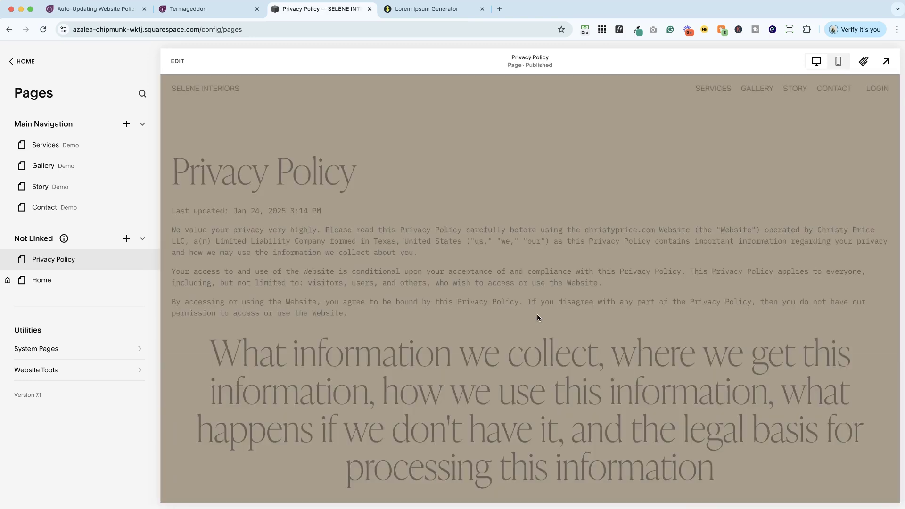